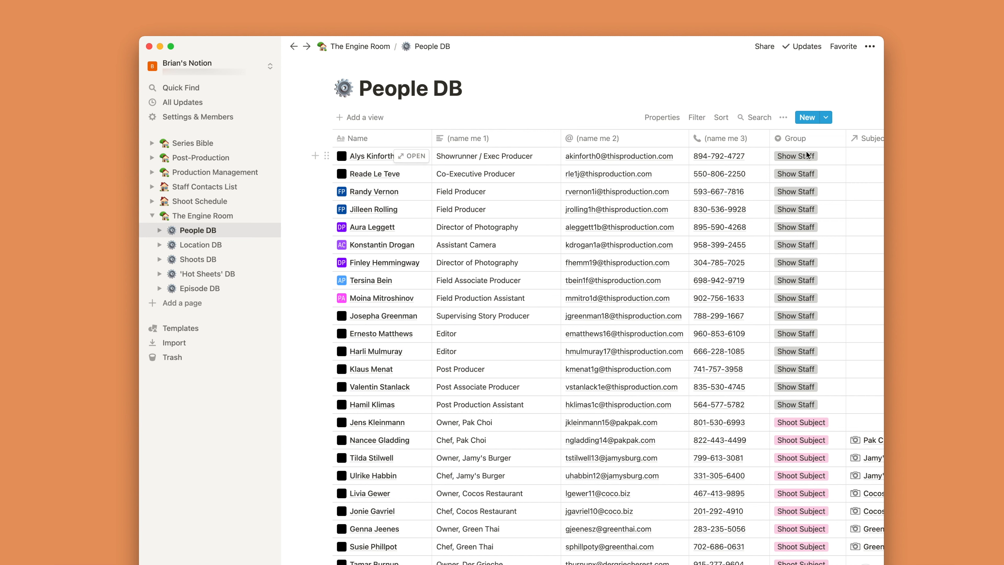
Open the first person's record in the People DB to view its properties, and close it.
left_click(420, 156)
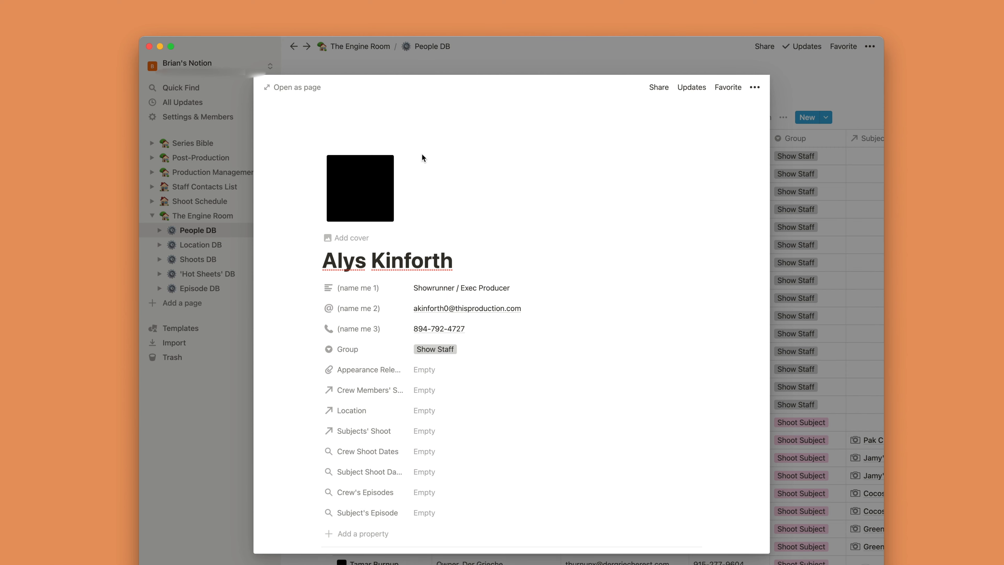
left_click(842, 209)
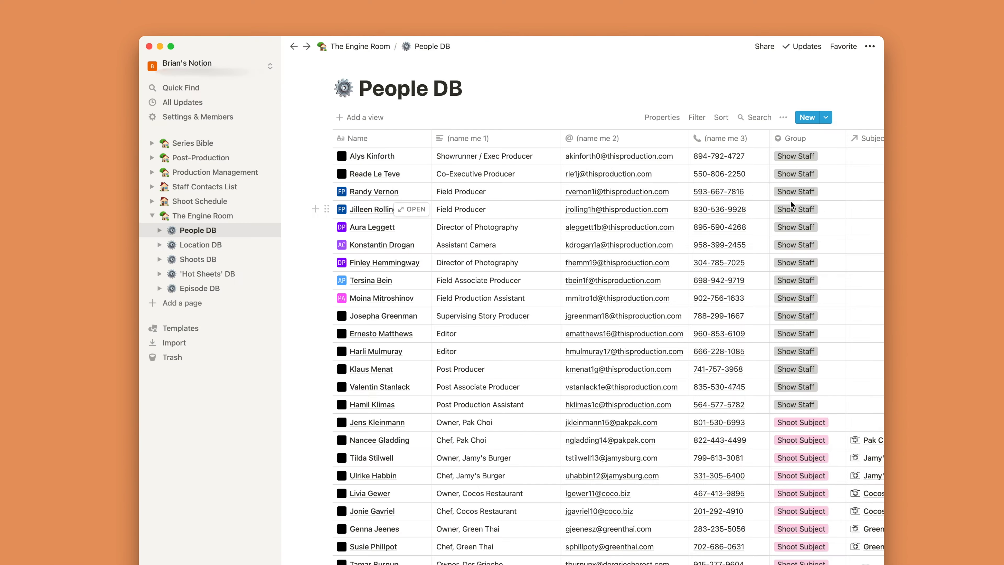
Rename the "(name me 1)" column of the People DB as "Job Title".
left_click(537, 160)
left_click(467, 138)
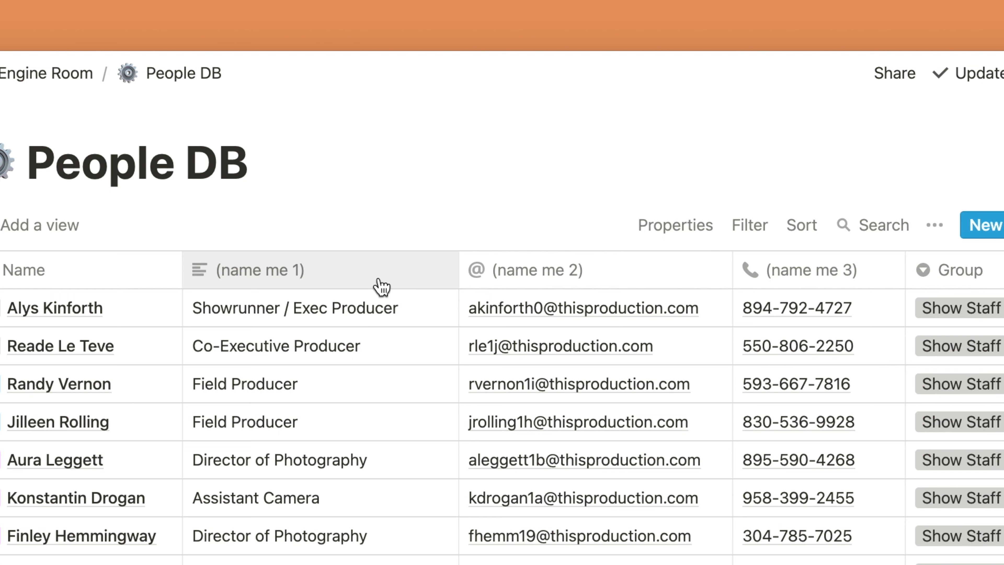
left_click(286, 272)
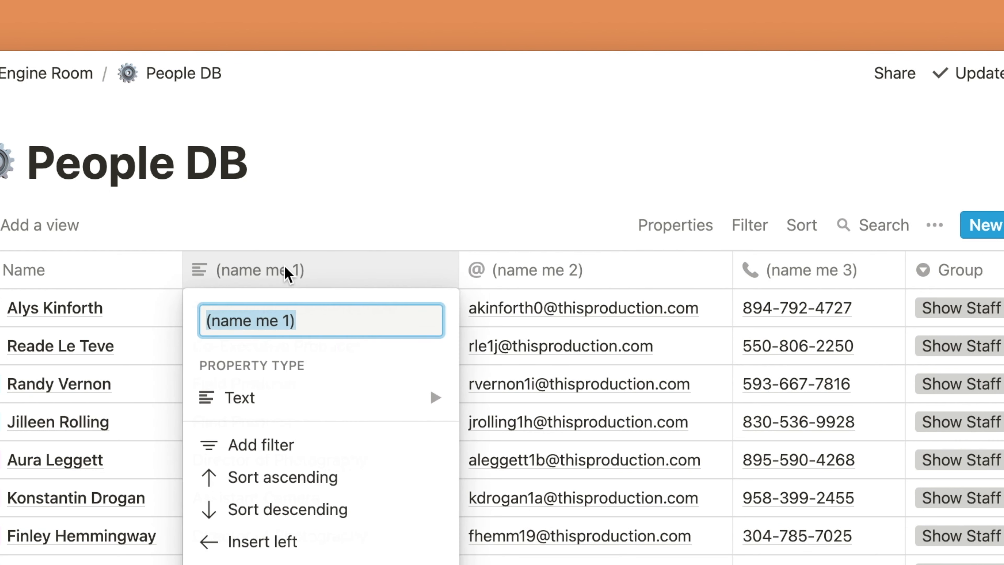
type("Job Title")
key("Return")
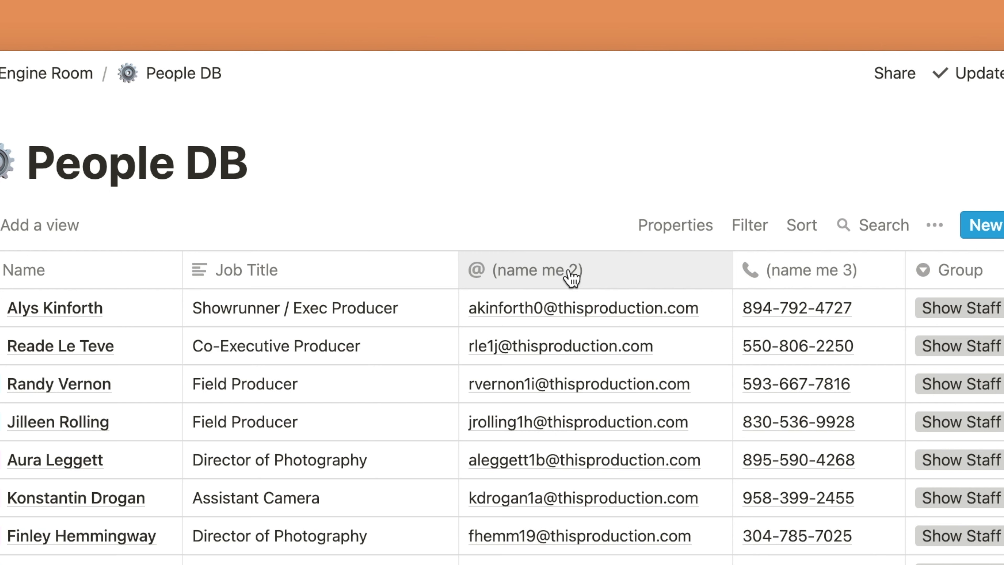
Rename the "(name me 2)" column as "email address" and the "(name me 3)" column as "Cell Phone".
left_click(572, 277)
type("emai")
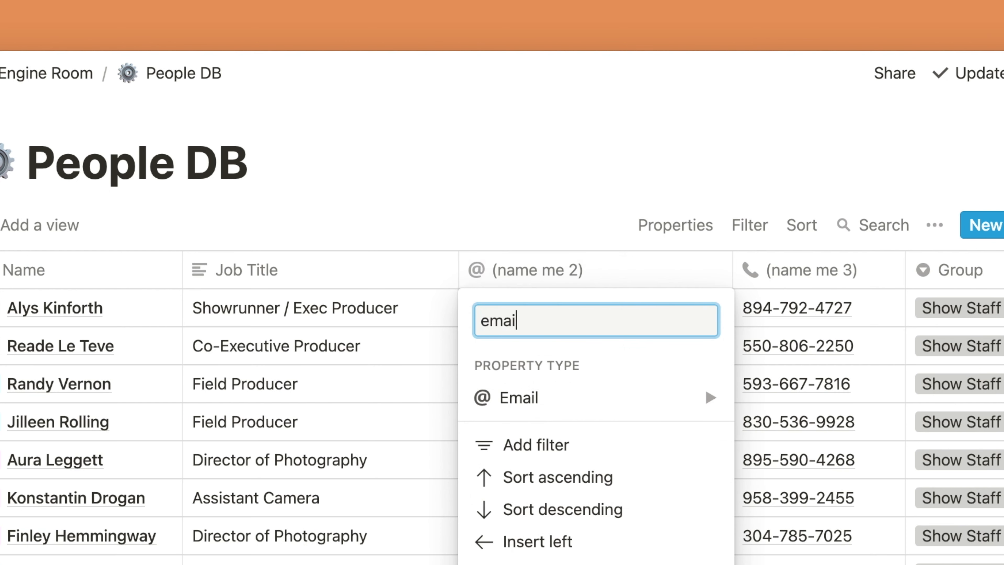
type("l address")
key("Return")
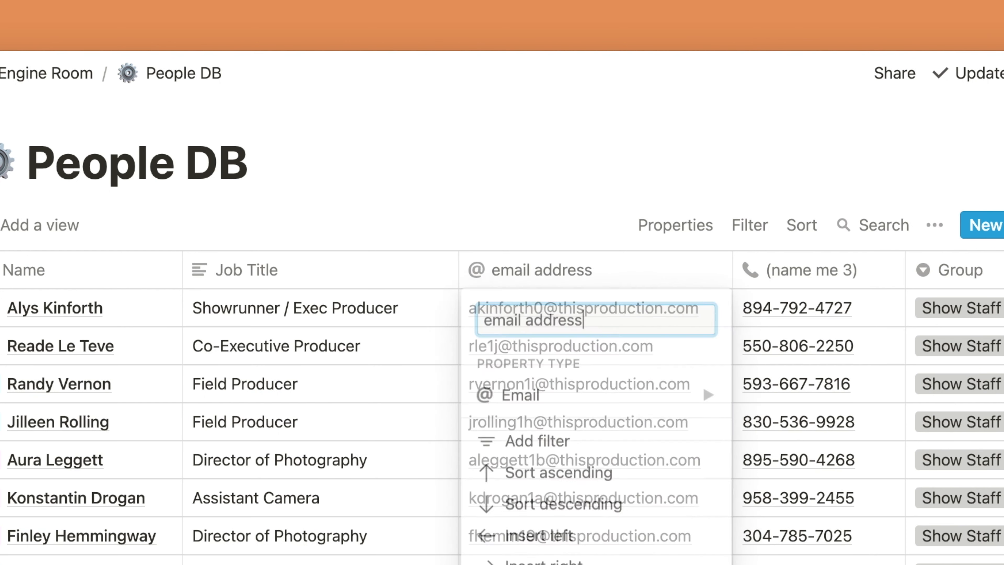
left_click(834, 273)
type("Cell Phone")
key("Return")
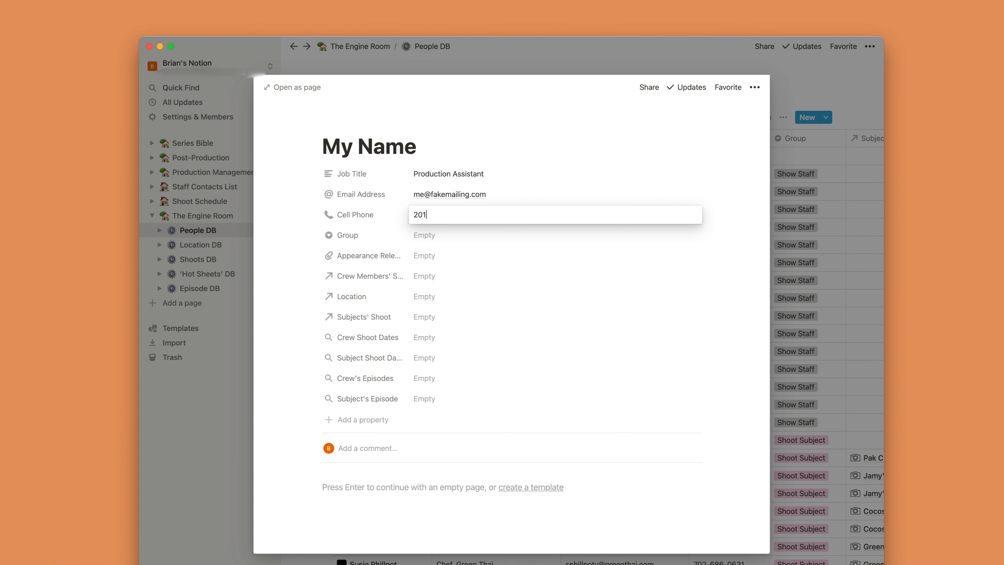
Complete the new Production Assistant record with the cell phone number and the group Show Staff, and close it.
type(".555.1234")
key("Tab")
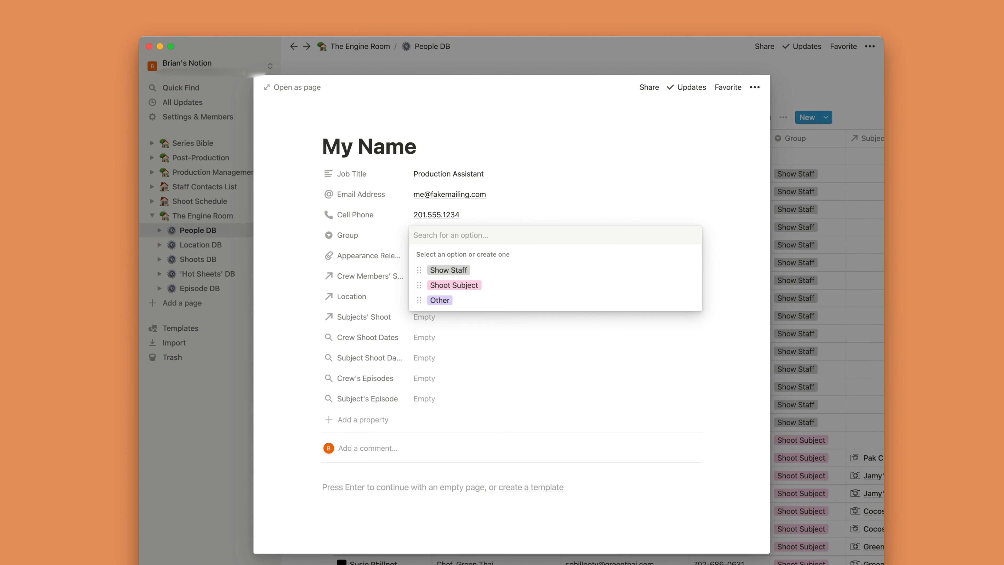
left_click(458, 273)
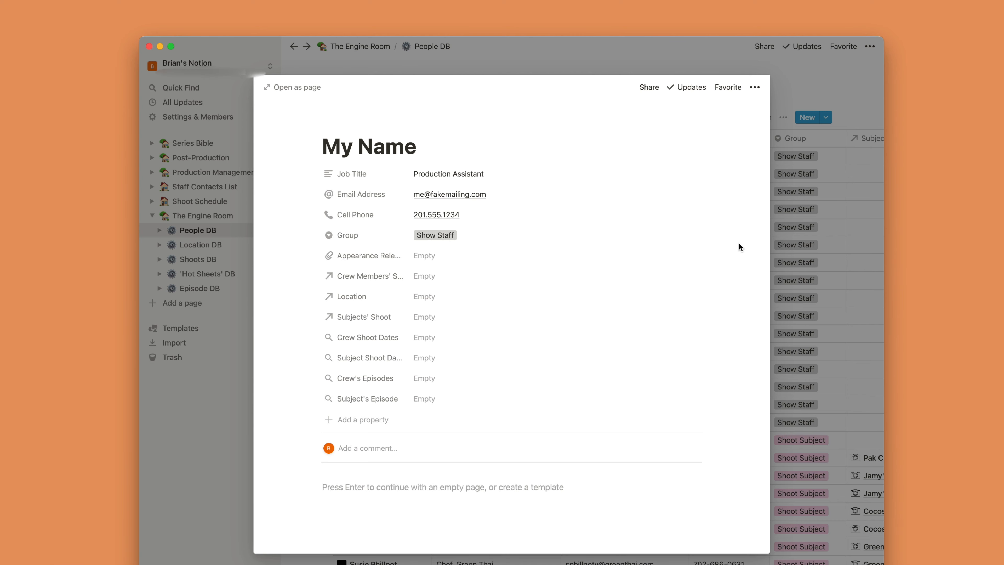
left_click(211, 212)
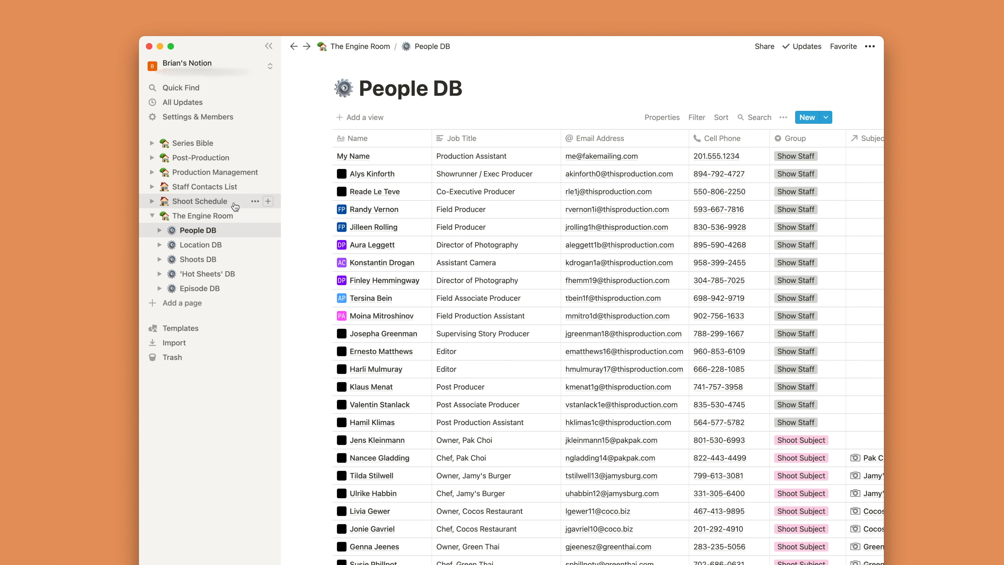
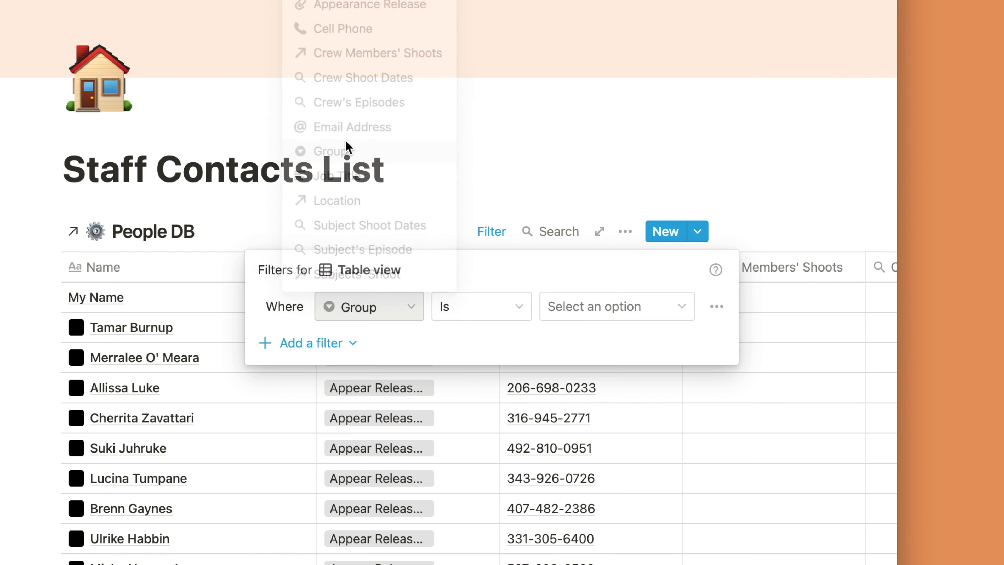
Filter the People DB table on the Staff Contacts List page to records whose Group is Show Staff.
left_click(601, 309)
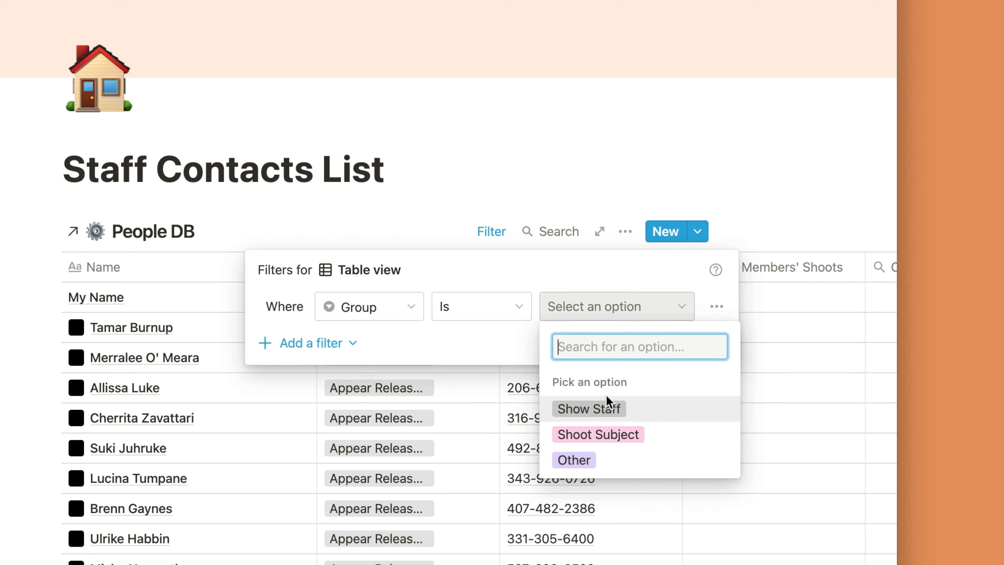
left_click(616, 409)
left_click(407, 182)
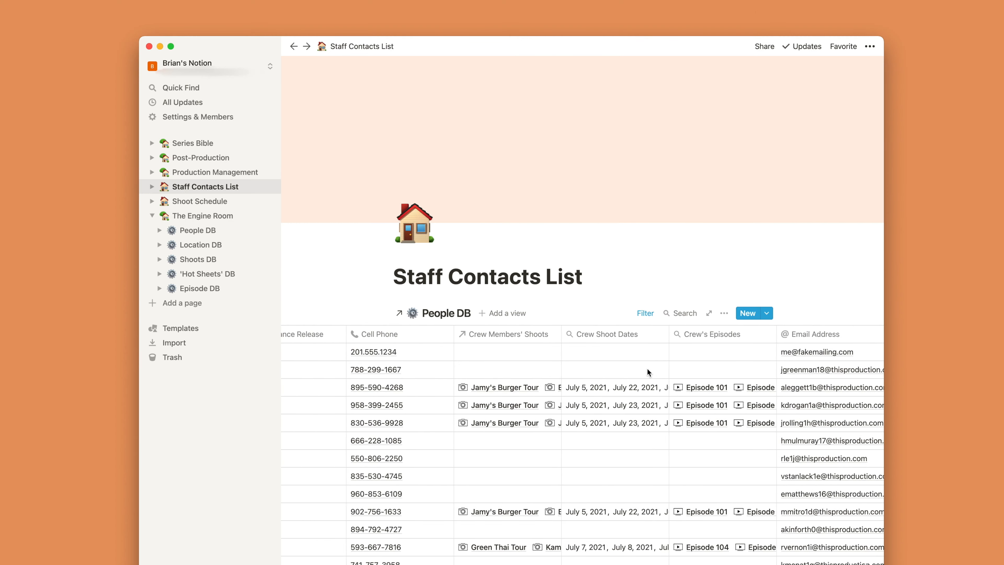
Examine all rows and columns of the filtered staff table to find properties a contact list does not need.
scroll(647, 368, "right", 10)
scroll(647, 367, "down", 6)
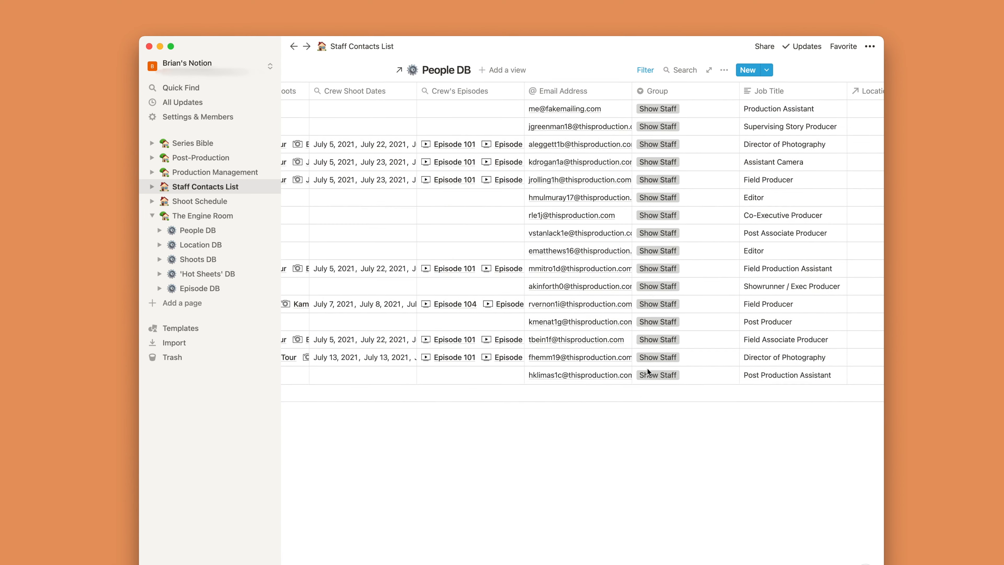
scroll(647, 367, "up", 2)
scroll(651, 364, "left", 10)
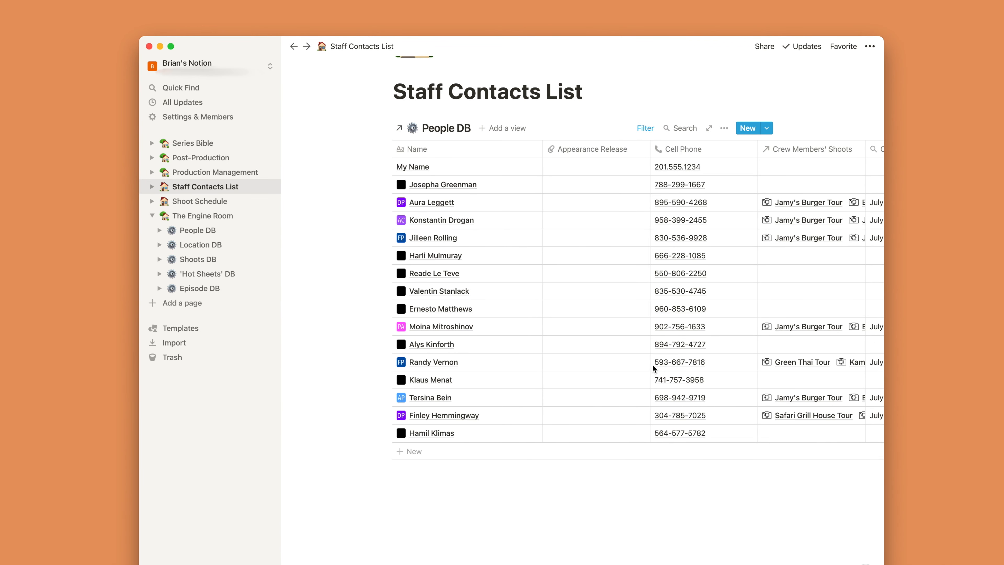
scroll(652, 364, "right", 10)
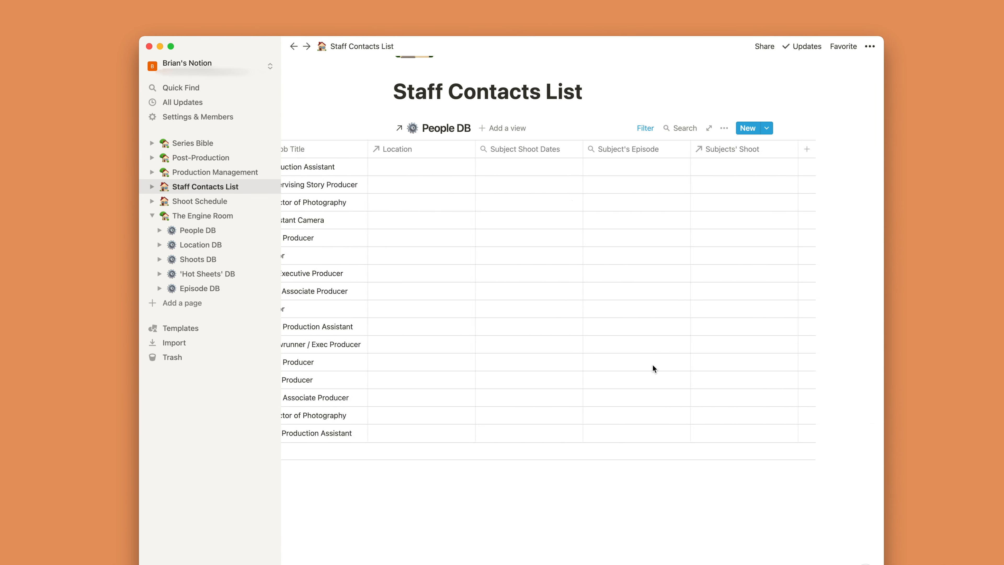
scroll(652, 364, "left", 7)
scroll(652, 364, "left", 5)
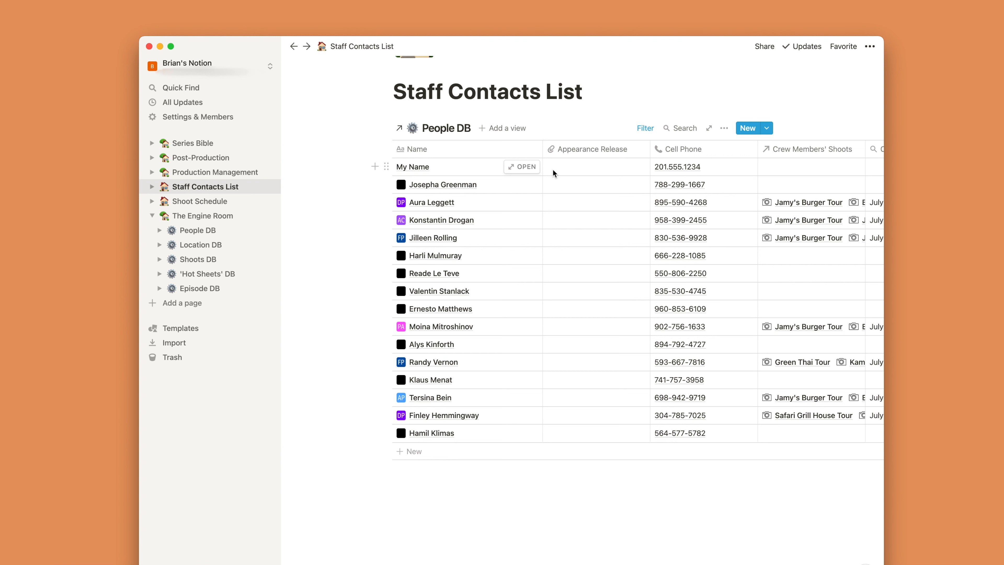
Hide the Appearance Release, Crew Members' Shoots, Crew Shoot Dates and Crew's Episodes columns in the staff table.
left_click(573, 149)
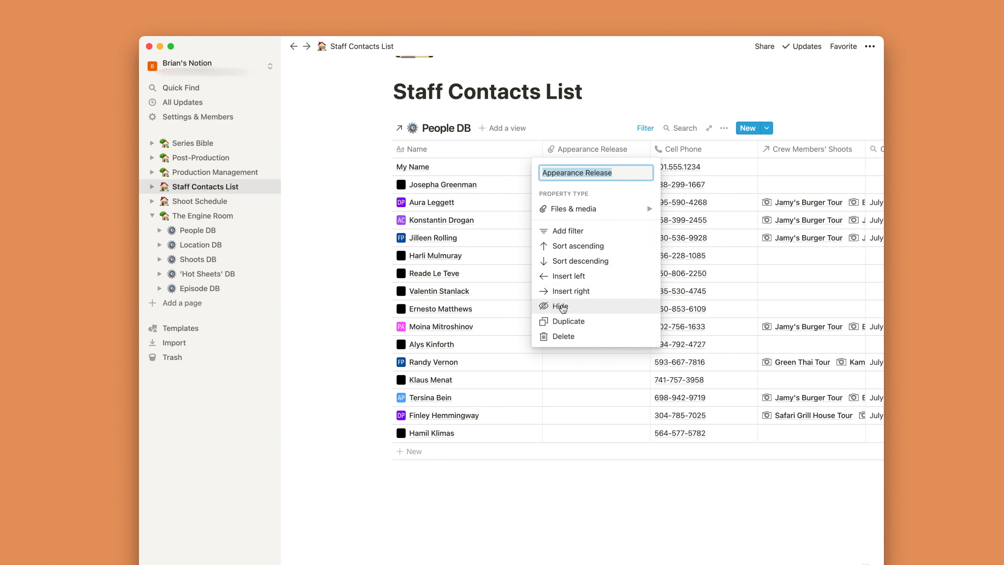
left_click(562, 306)
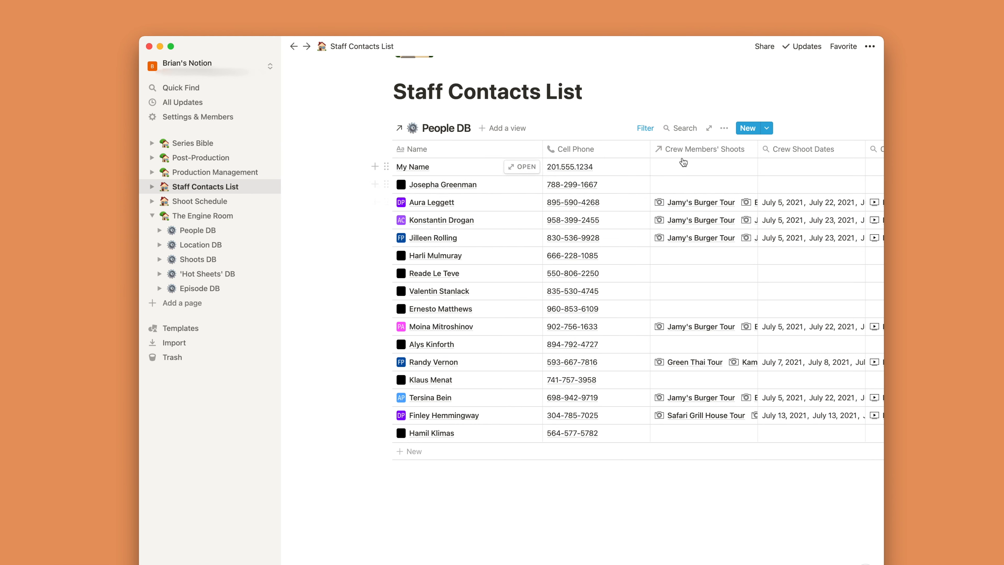
left_click(679, 148)
left_click(668, 306)
left_click(743, 149)
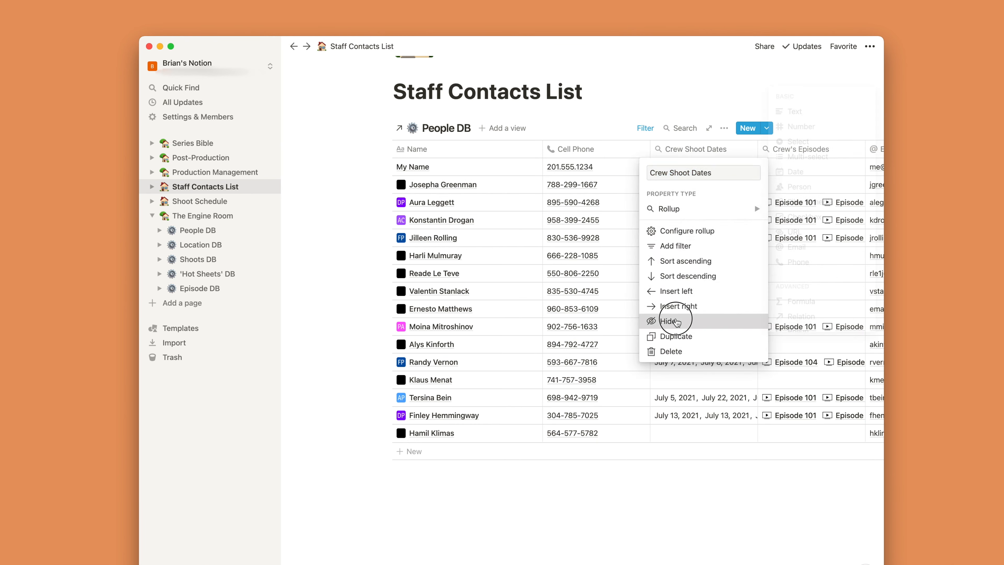
left_click(668, 321)
left_click(743, 149)
left_click(667, 321)
Hide the Group, Location and all subject-related columns, and move the Job Title column directly after Name.
left_click(780, 148)
left_click(791, 321)
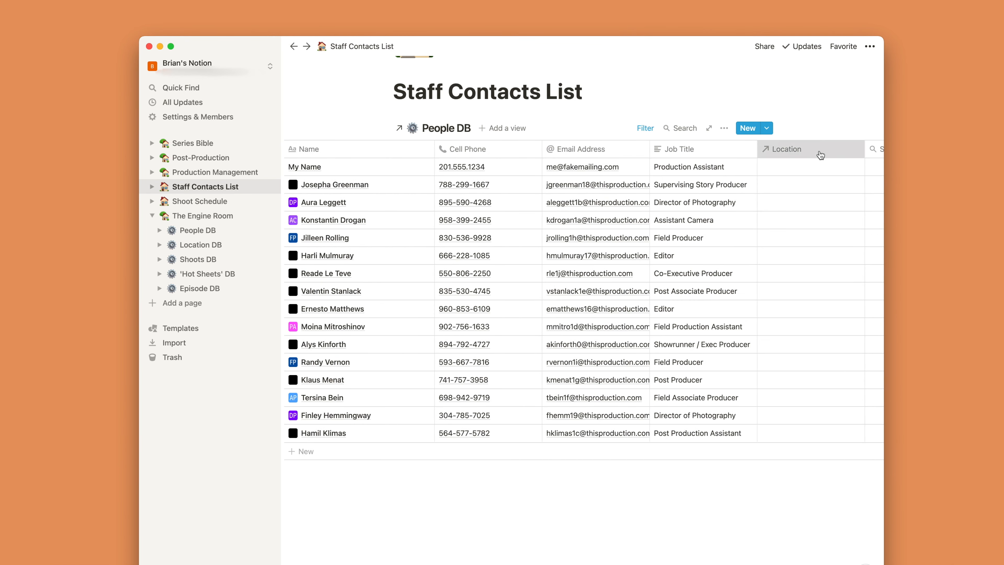
left_click(802, 149)
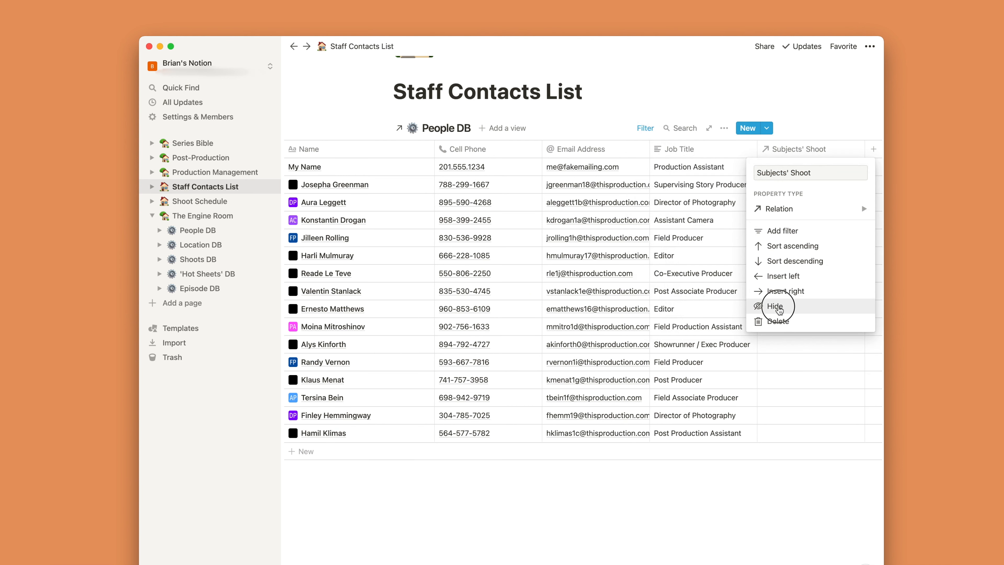
left_click(802, 313)
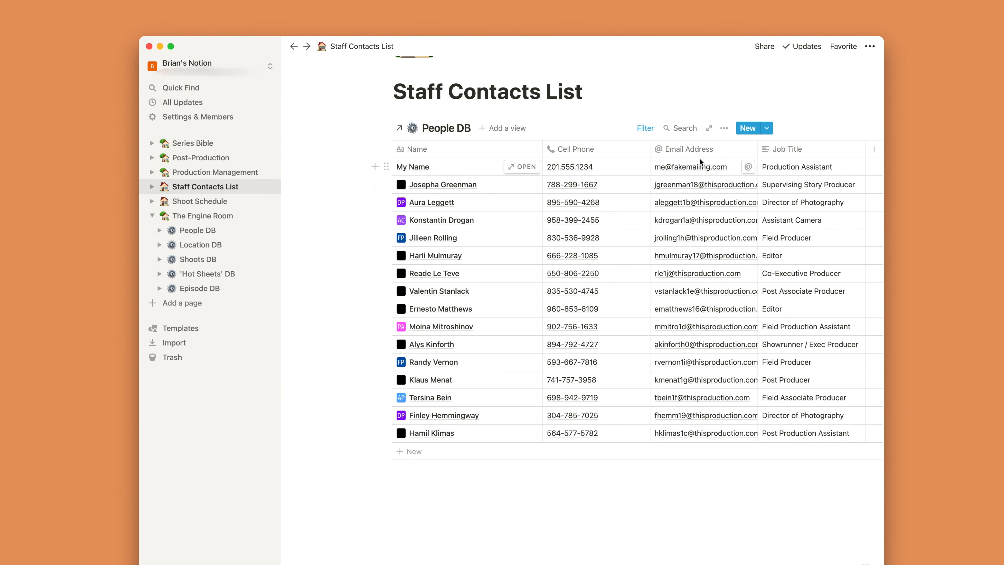
left_click_drag(786, 150, 497, 150)
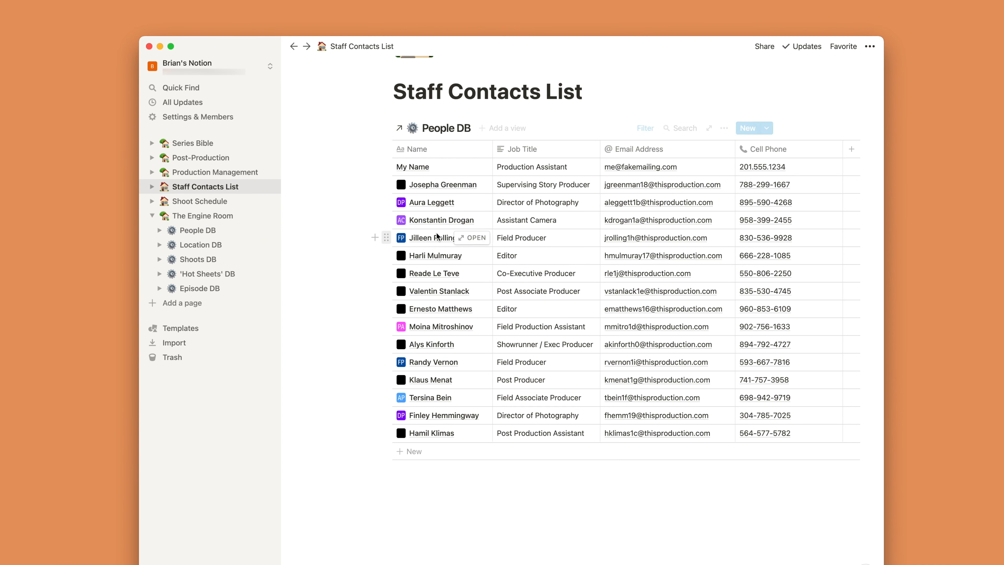
Open the source People DB from the linked table's title to compare it, and return to the Staff Contacts List.
left_click(455, 132)
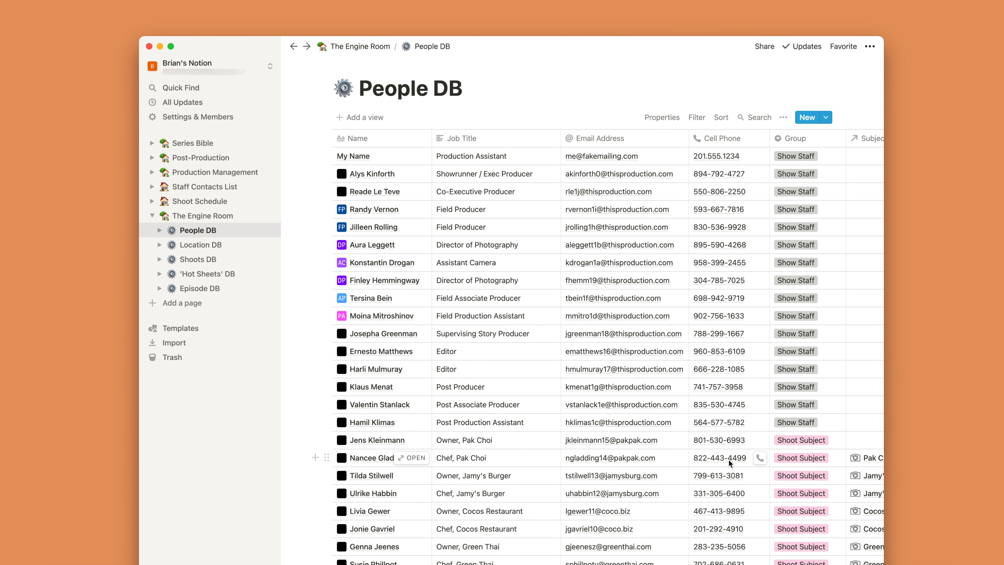
left_click(294, 47)
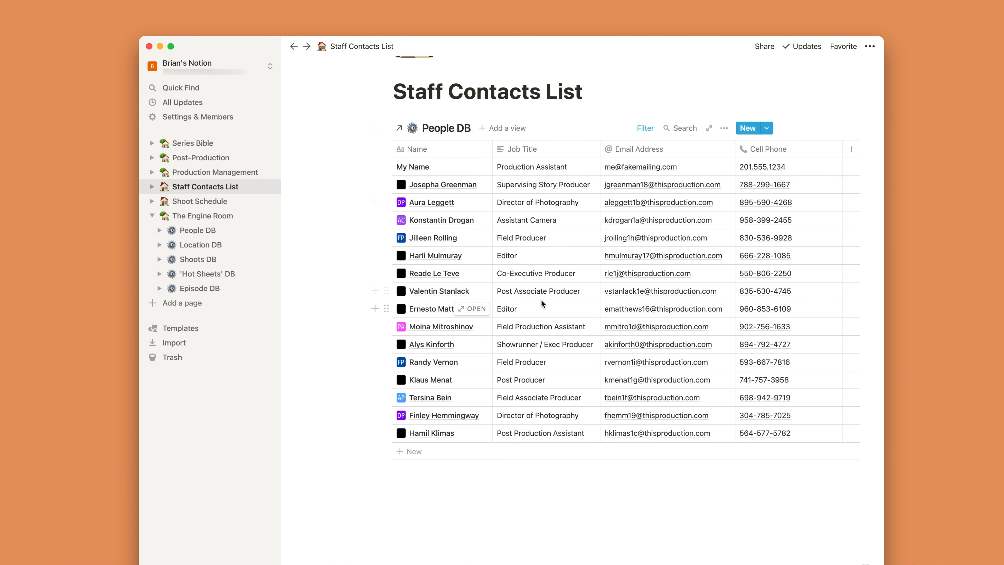
scroll(541, 303, "up", 4)
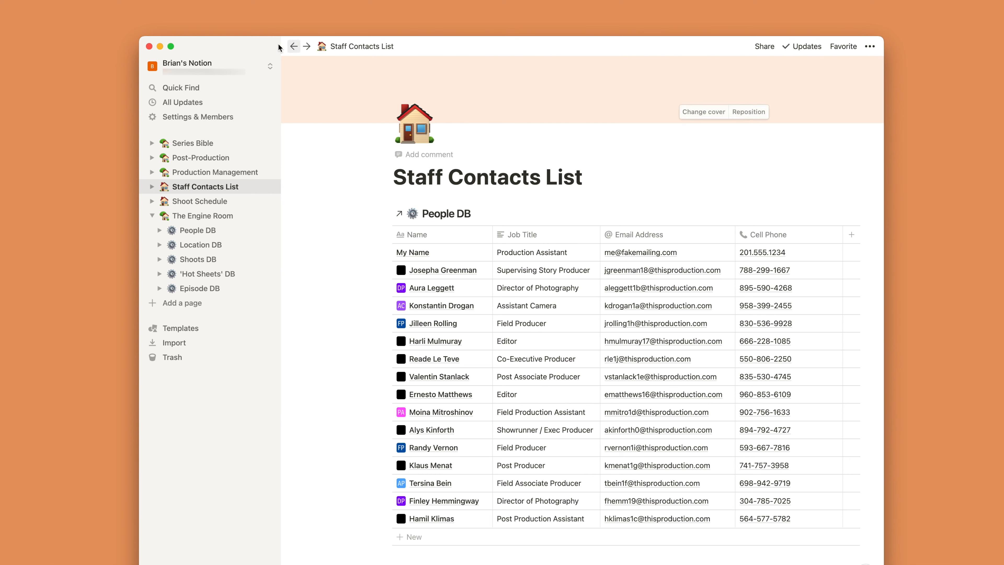
Collapse the sidebar and add a Gallery view named "Staff Gallery" to the linked People DB.
left_click(271, 46)
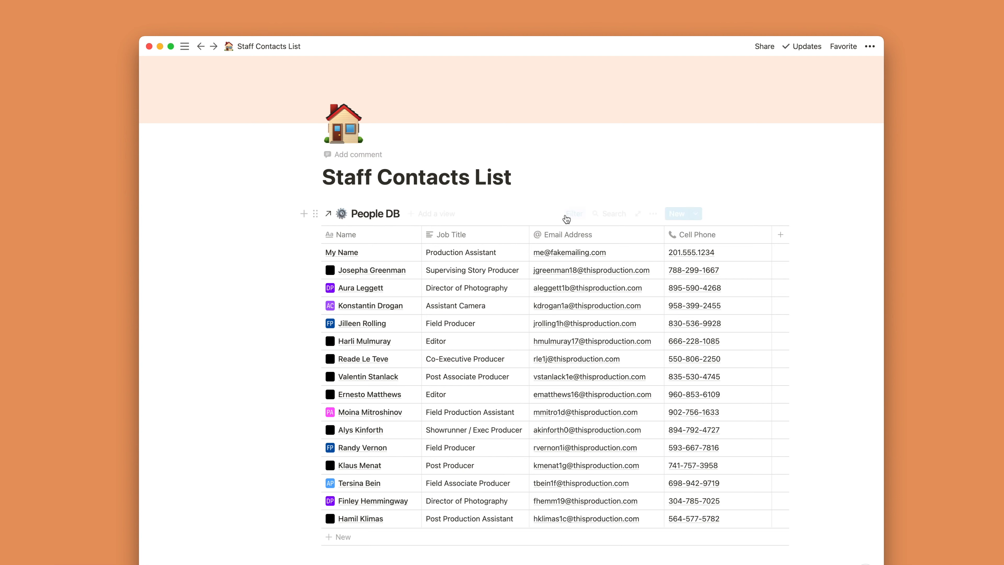
left_click(450, 217)
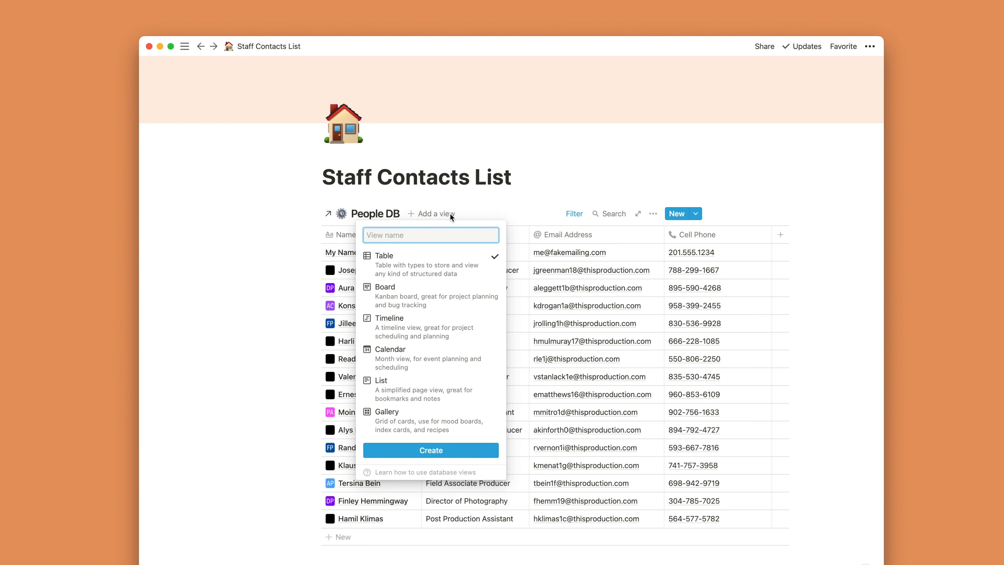
type("St")
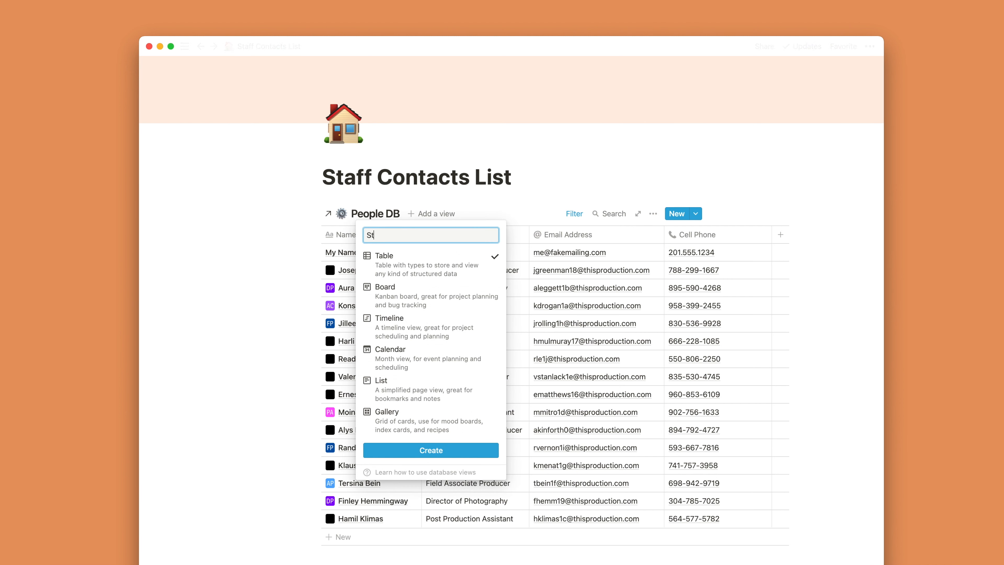
type("aff Gallery")
mouse_move(478, 427)
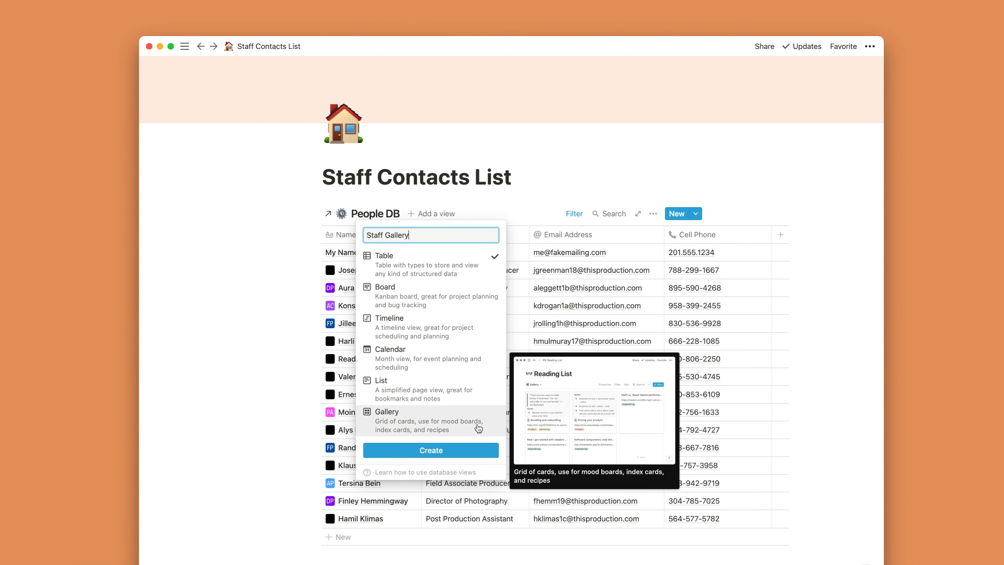
left_click(478, 427)
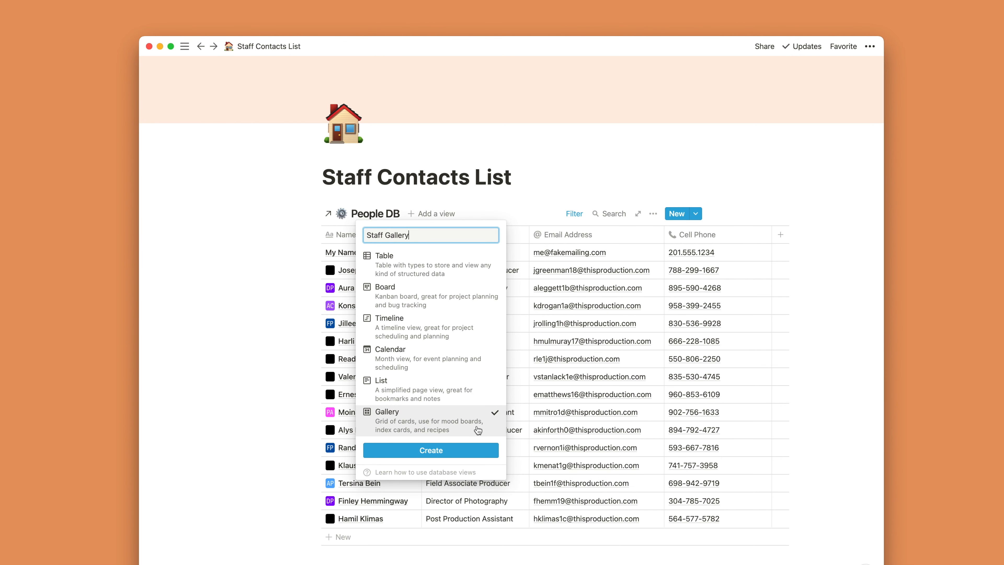
left_click(476, 449)
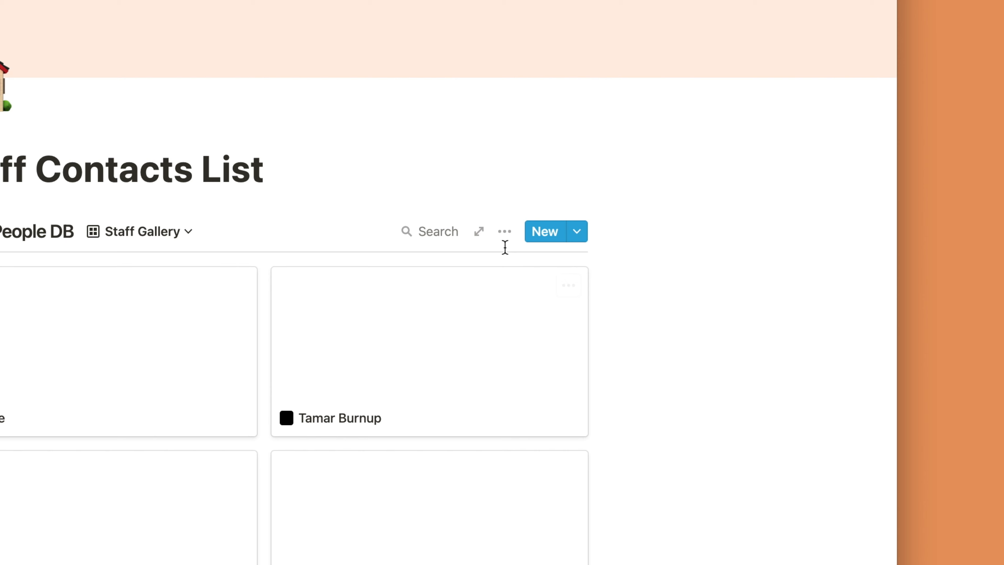
Filter the Staff Gallery view to entries whose Group is Show Staff.
left_click(652, 312)
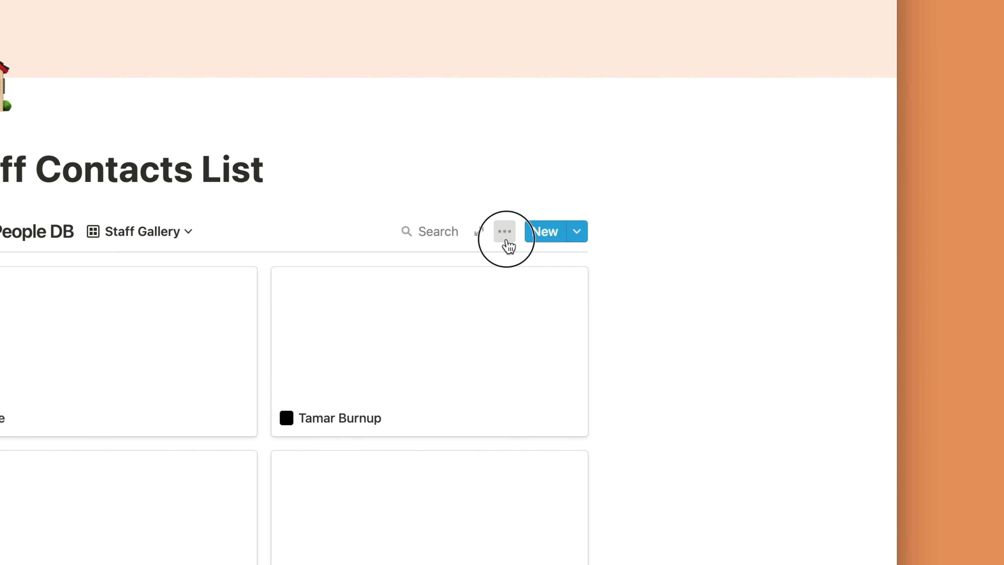
left_click(569, 434)
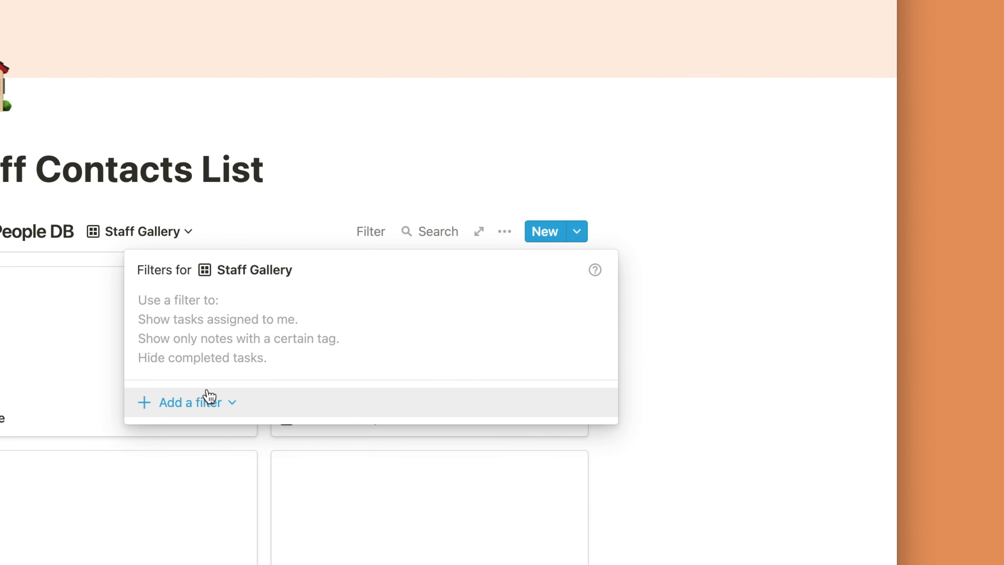
left_click(166, 399)
left_click(201, 436)
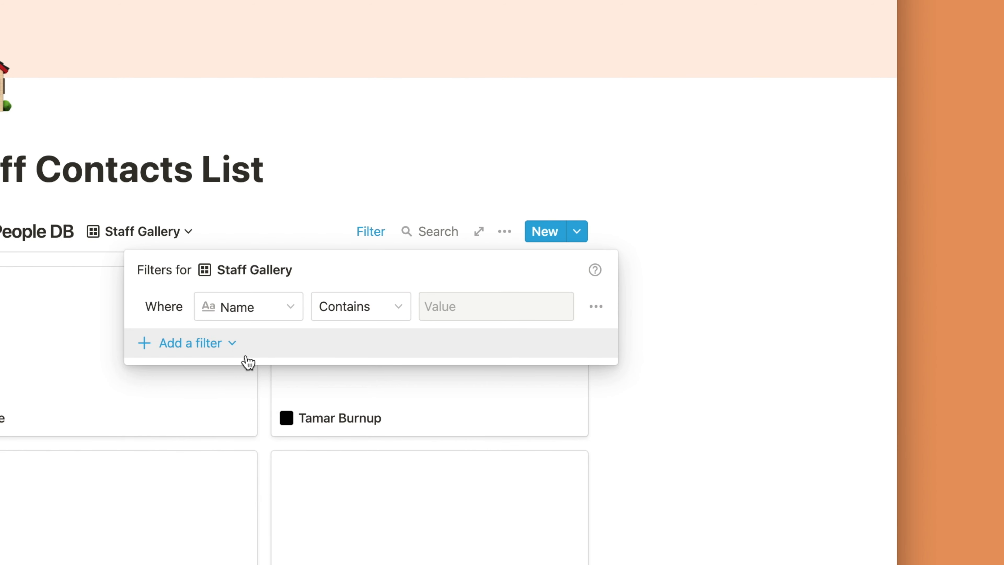
left_click(270, 319)
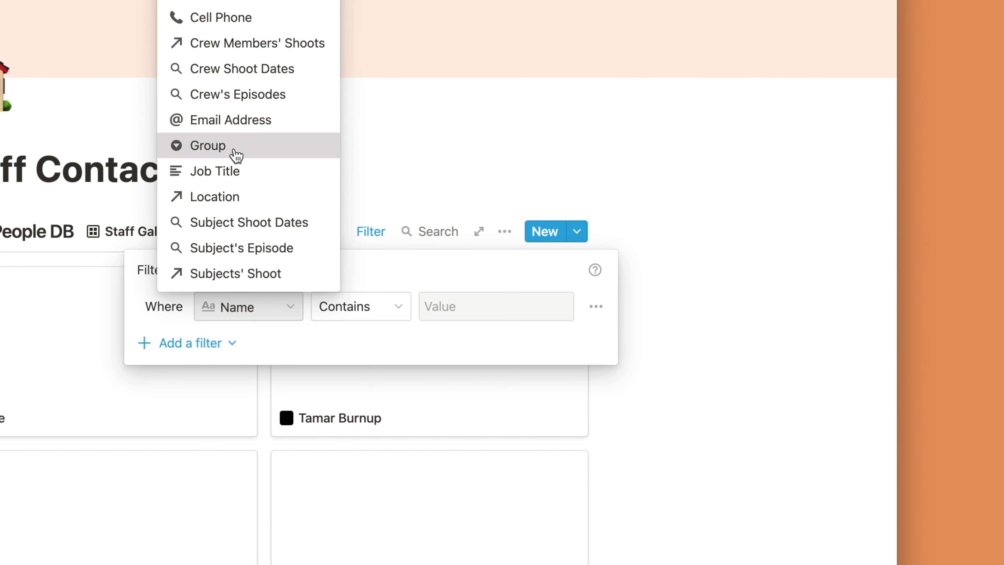
left_click(235, 146)
left_click(466, 303)
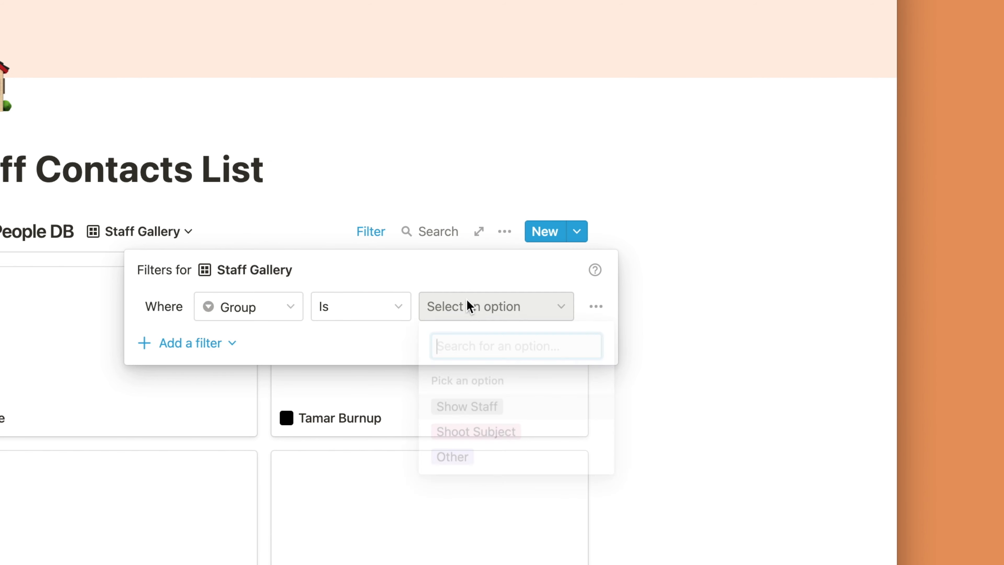
left_click(488, 407)
left_click(629, 382)
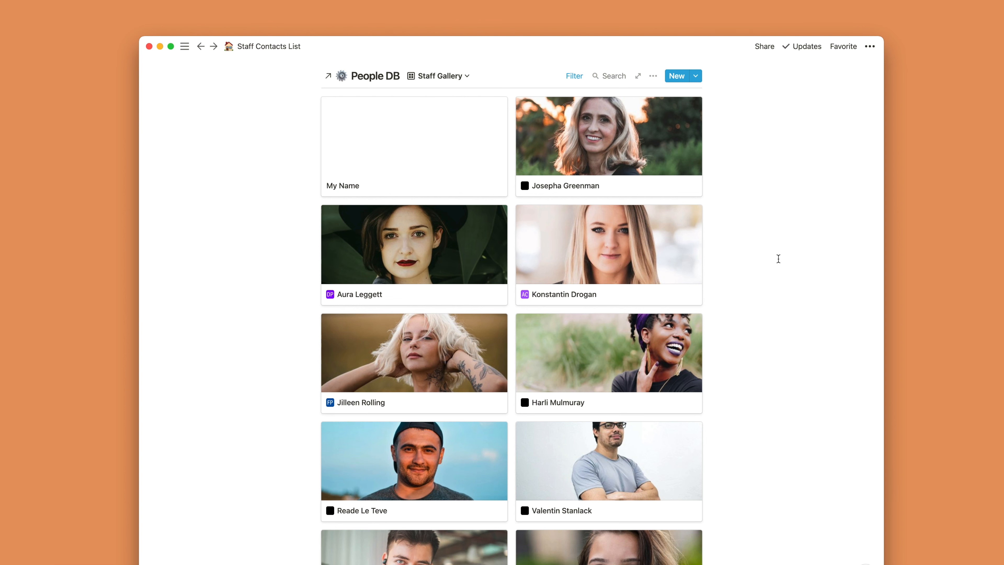
Review the properties of an Editor's card, and show Cell Phone, Email Address and Job Title on the Staff Gallery cards.
left_click(632, 356)
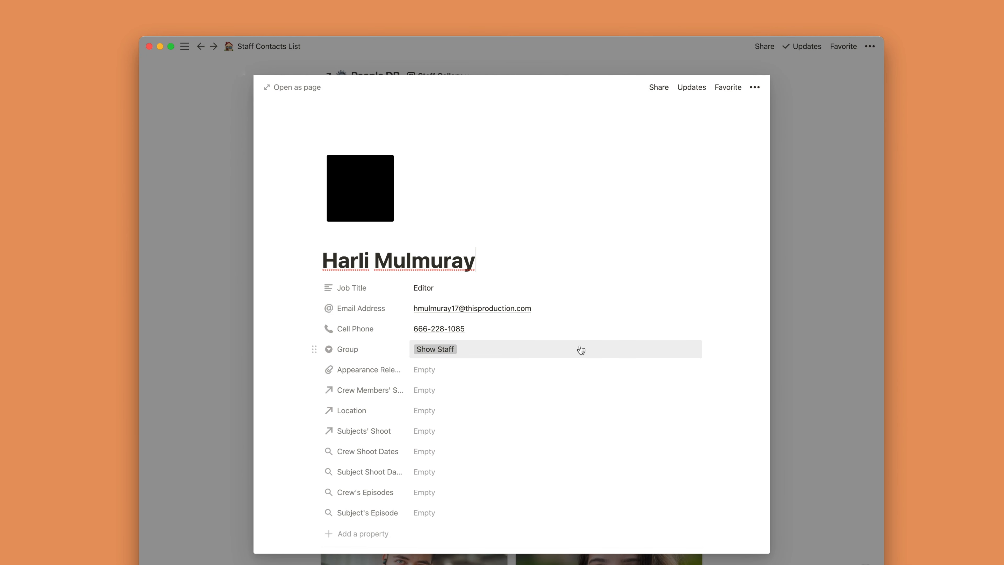
left_click(782, 275)
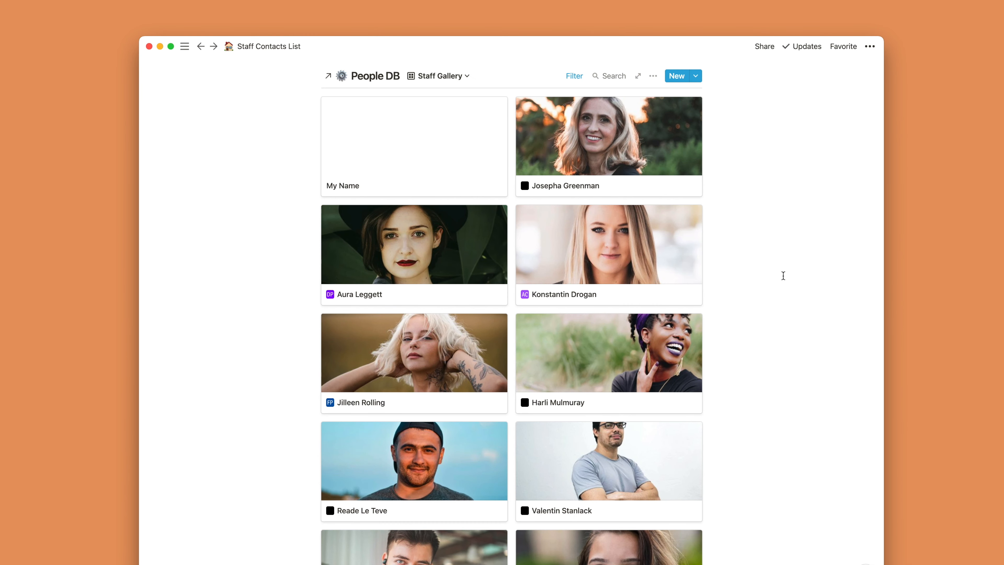
left_click(656, 81)
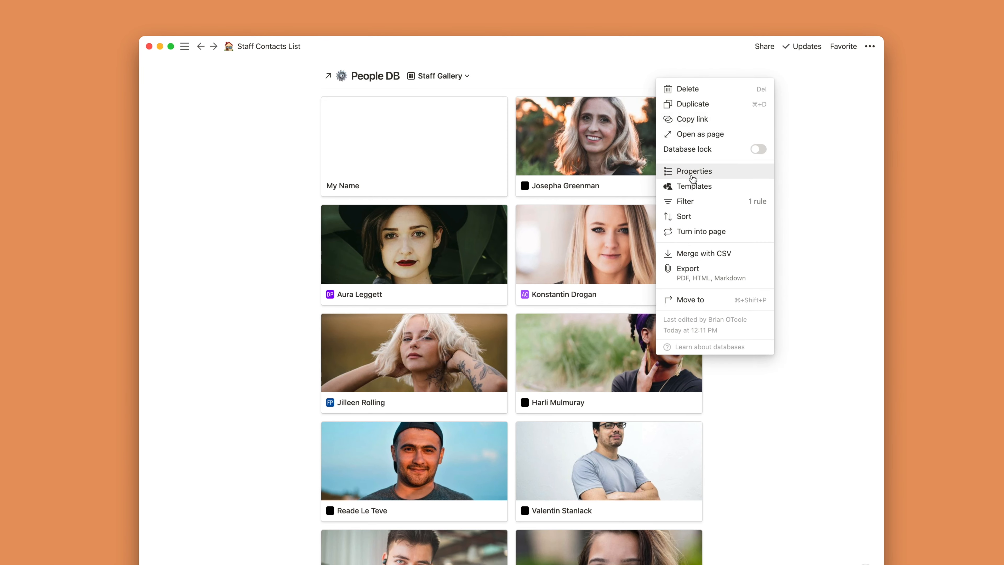
left_click(742, 174)
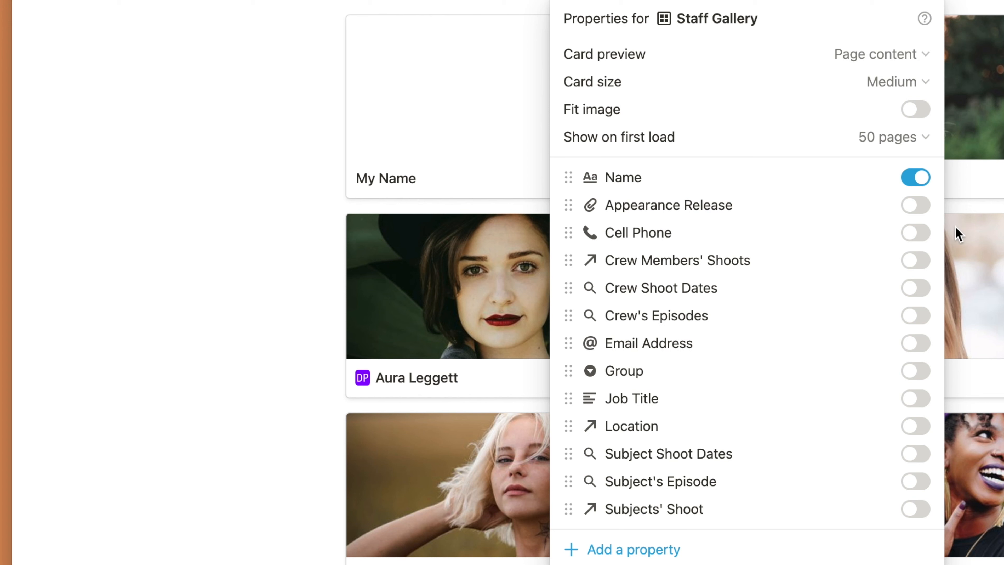
left_click(919, 233)
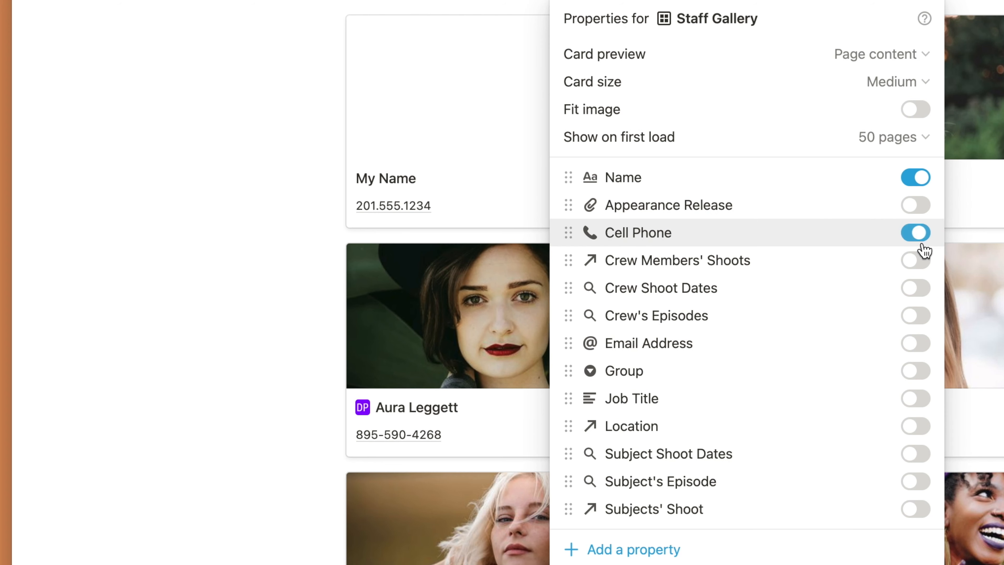
left_click(911, 347)
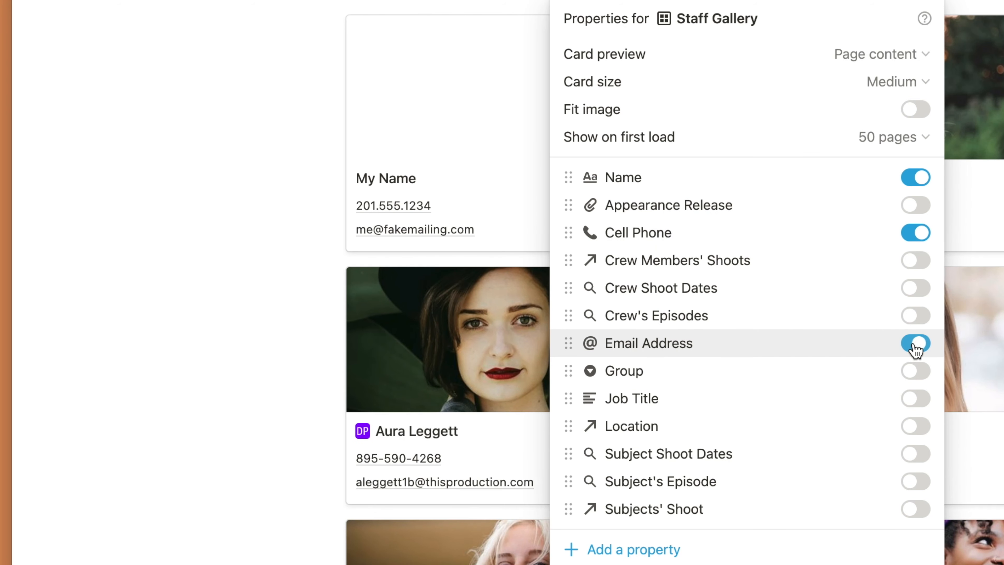
left_click(915, 400)
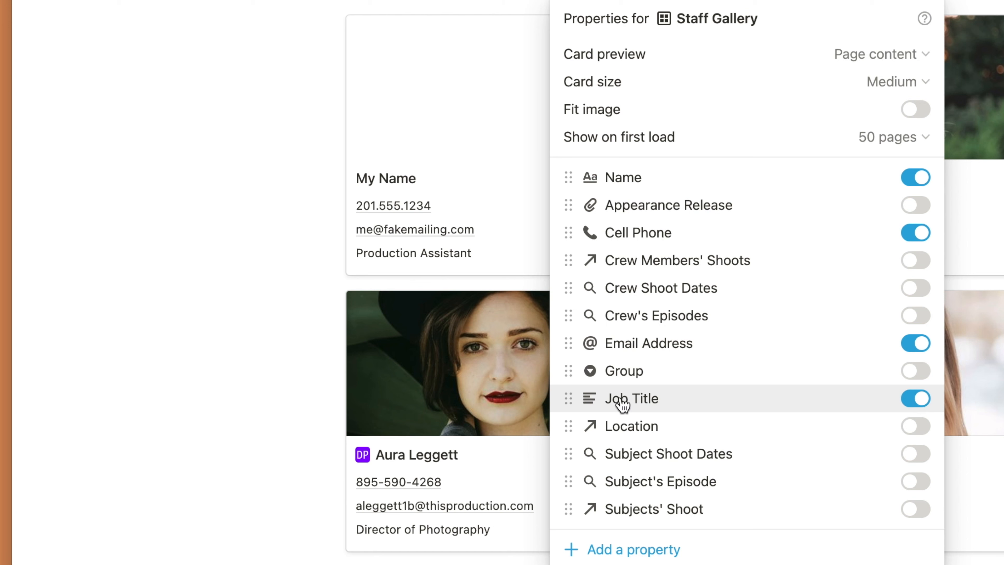
Move the Job Title property directly above Cell Phone, and reduce the gallery's card size to Small.
left_click_drag(564, 396, 589, 237)
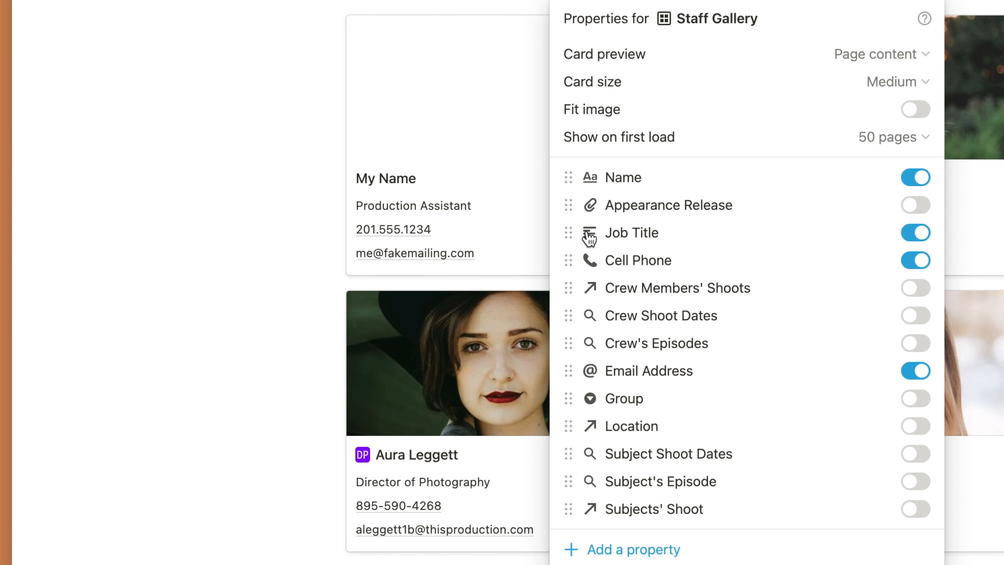
left_click(891, 82)
left_click(866, 128)
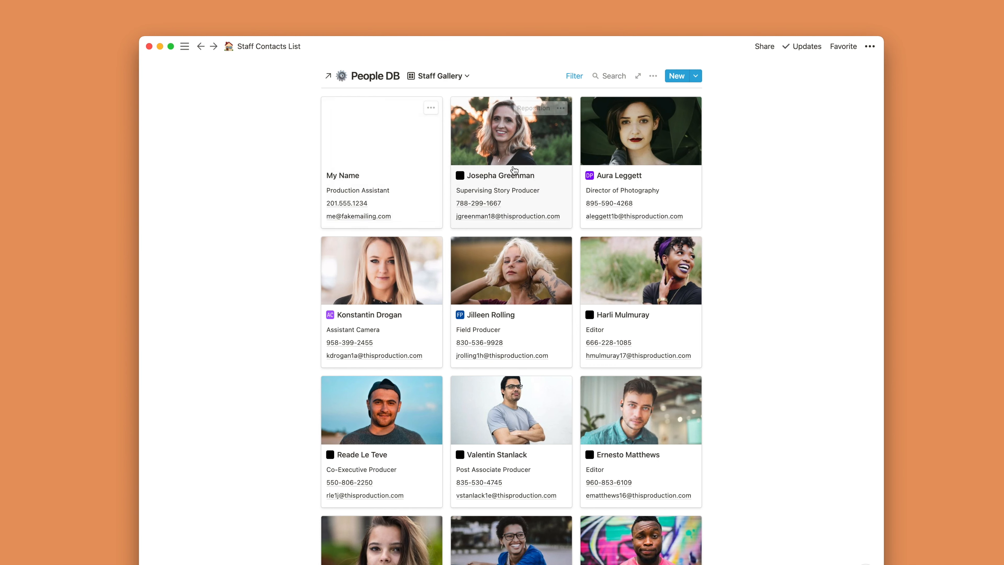
Open the Supervising Story Producer's card to examine the photo in its page content, and close it.
left_click(529, 175)
scroll(562, 219, "down", 6)
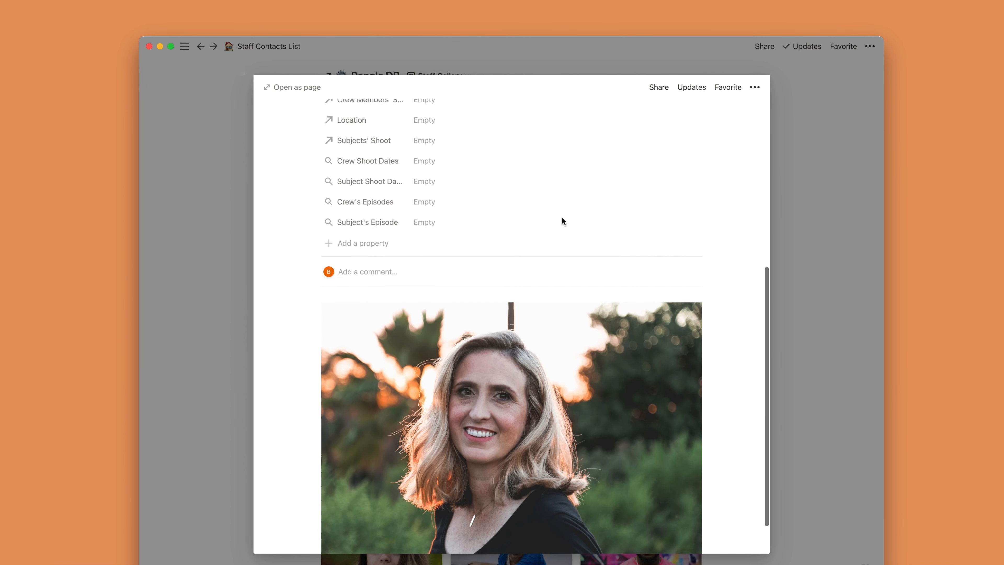
scroll(562, 218, "up", 7)
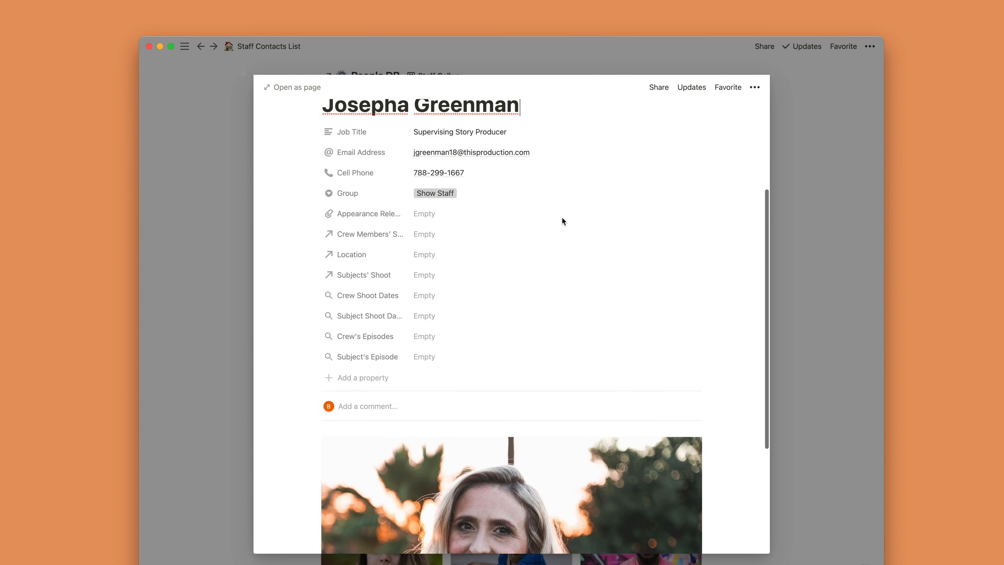
left_click(792, 216)
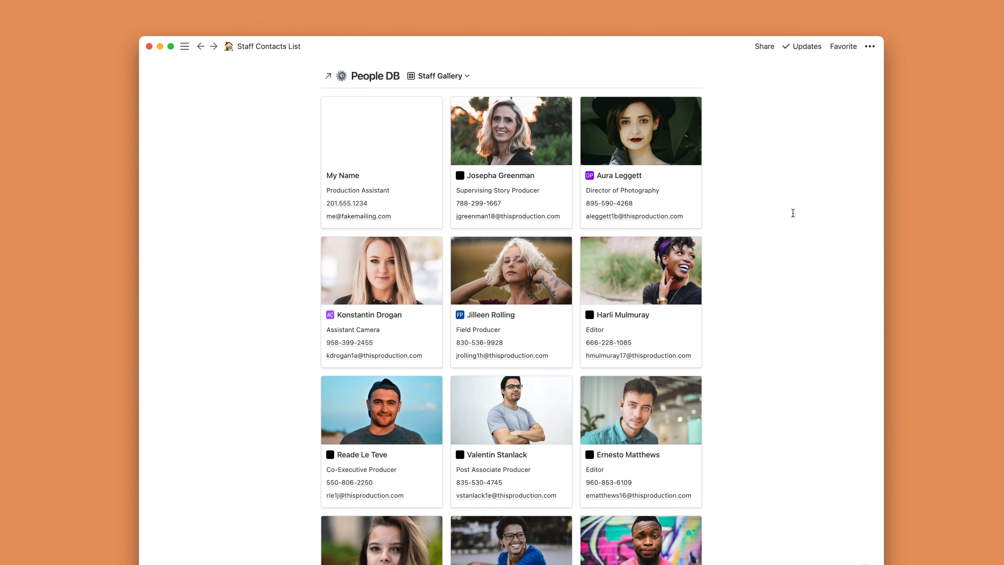
Add a portrait photo to the page body of the My Name card, and return to the gallery.
left_click(354, 153)
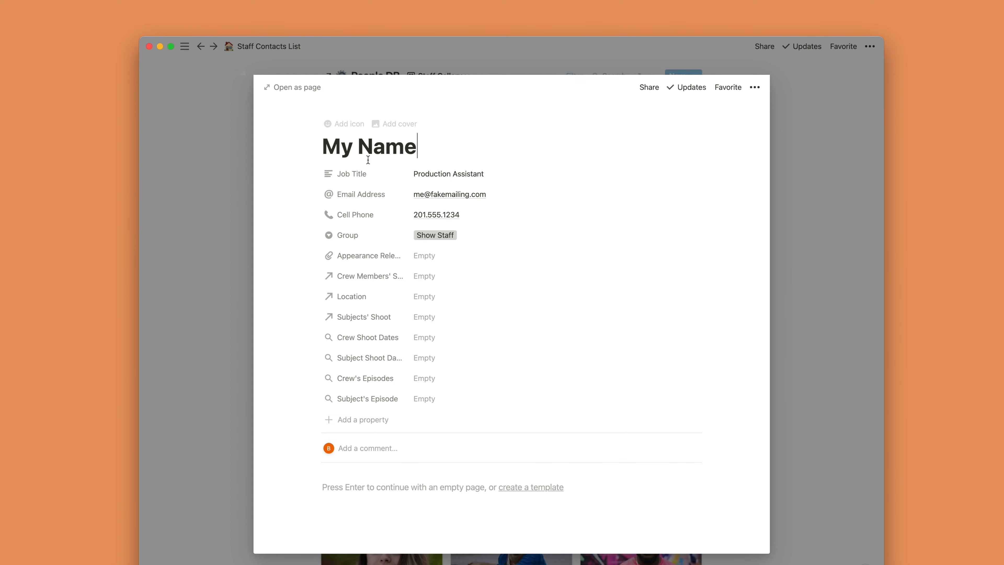
scroll(584, 263, "down", 2)
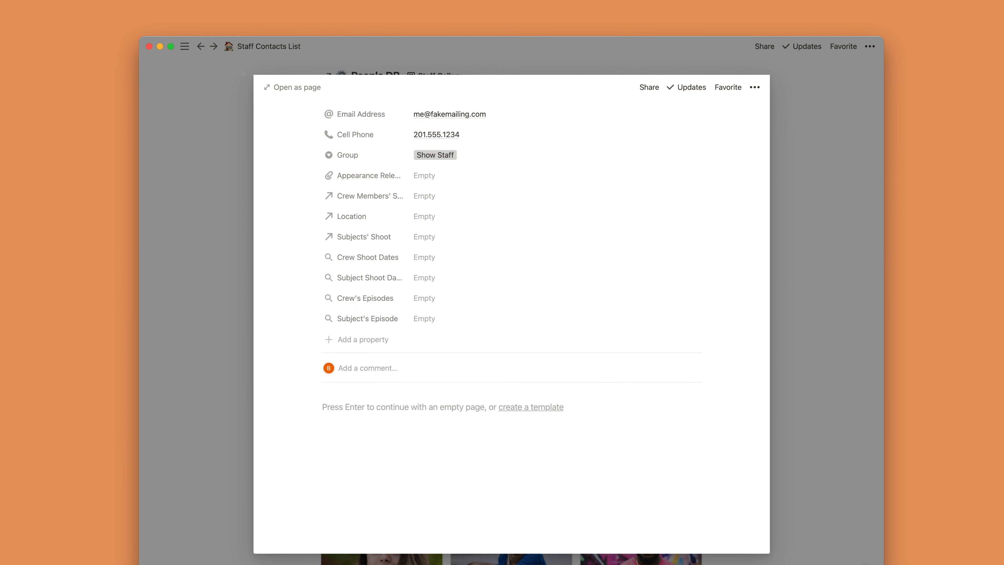
left_click_drag(2, 447, 438, 373)
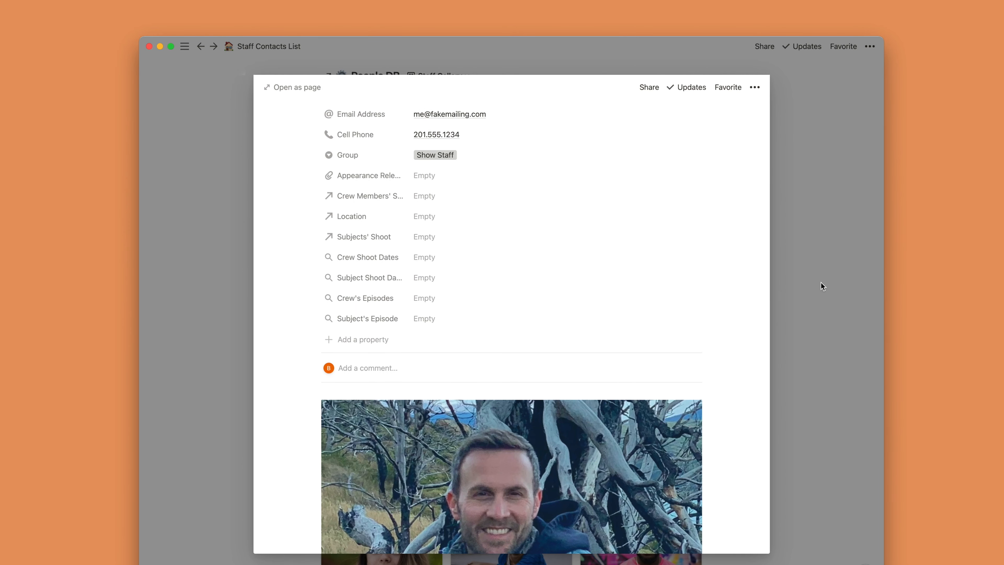
left_click(823, 284)
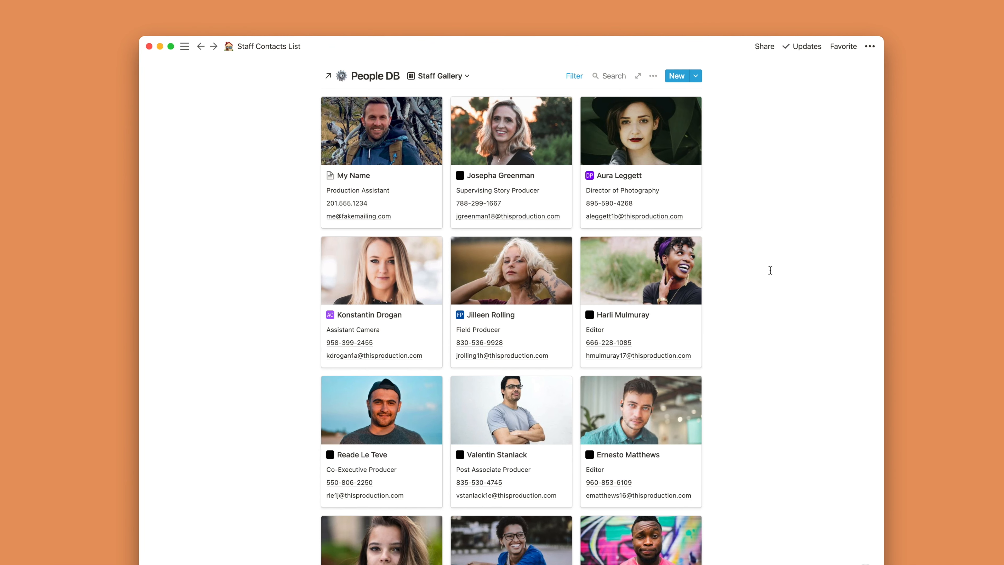
Compare the linked database's Table view with Staff Gallery, and view the source People DB before returning to the Staff Contacts List.
scroll(770, 270, "up", 6)
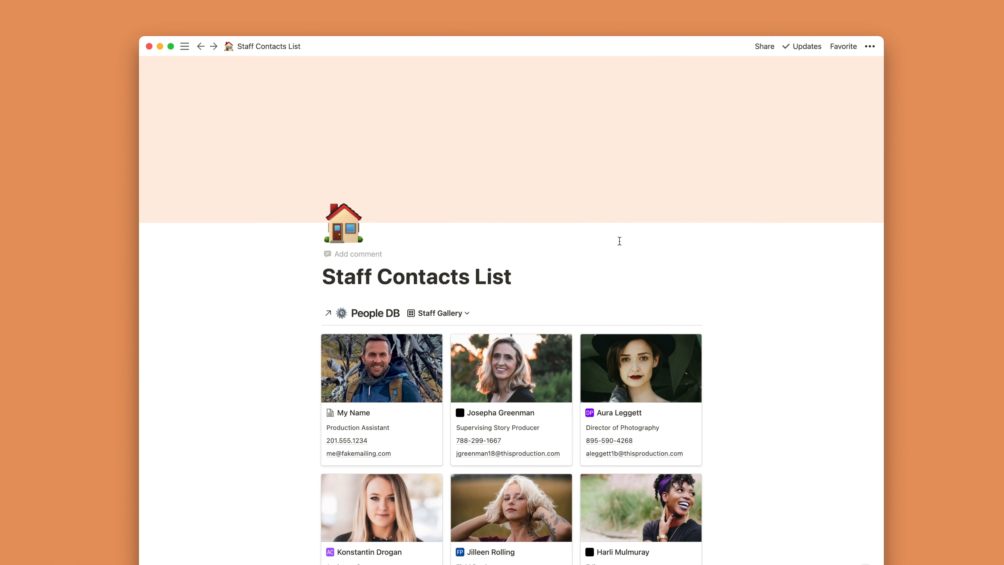
left_click(469, 314)
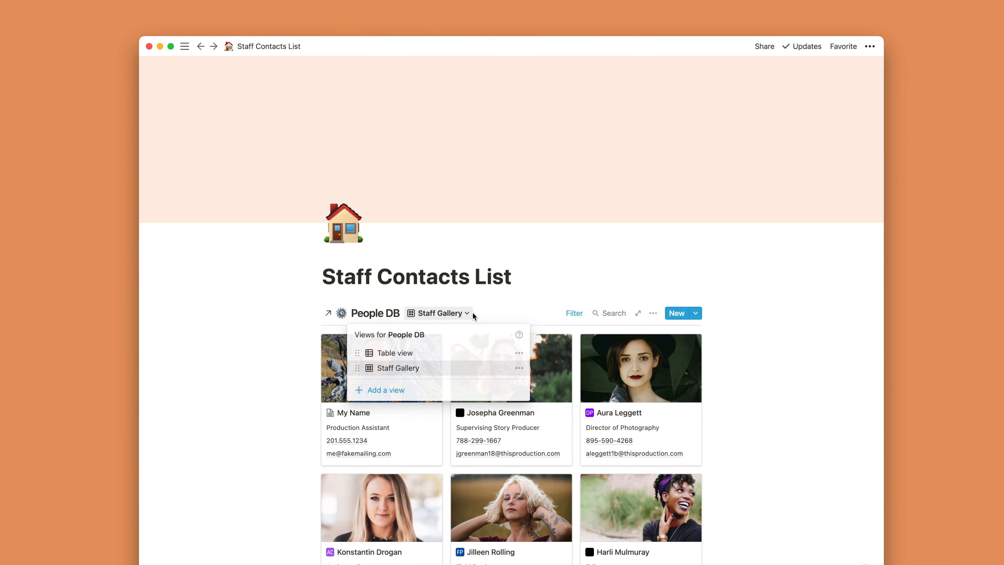
left_click(429, 359)
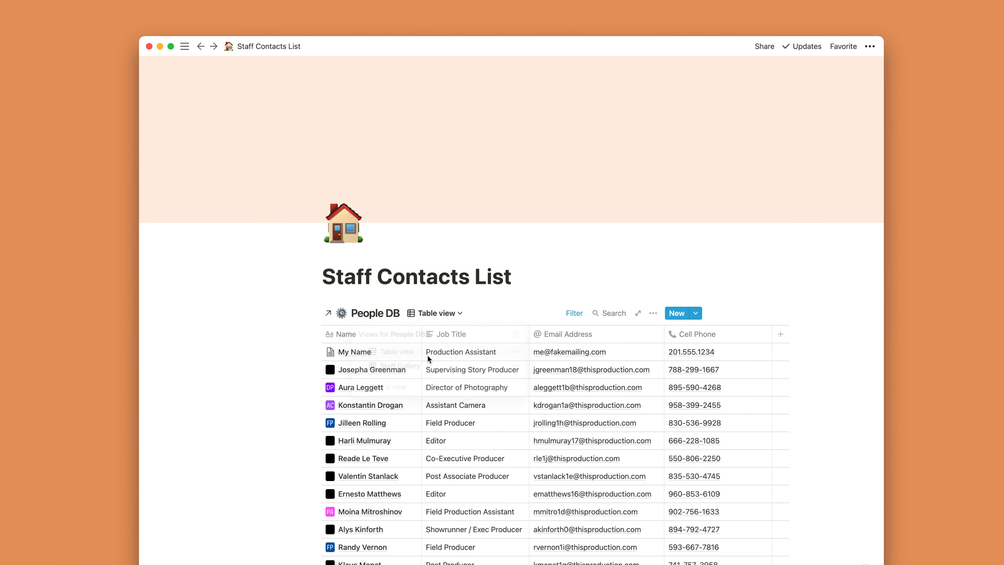
left_click(451, 316)
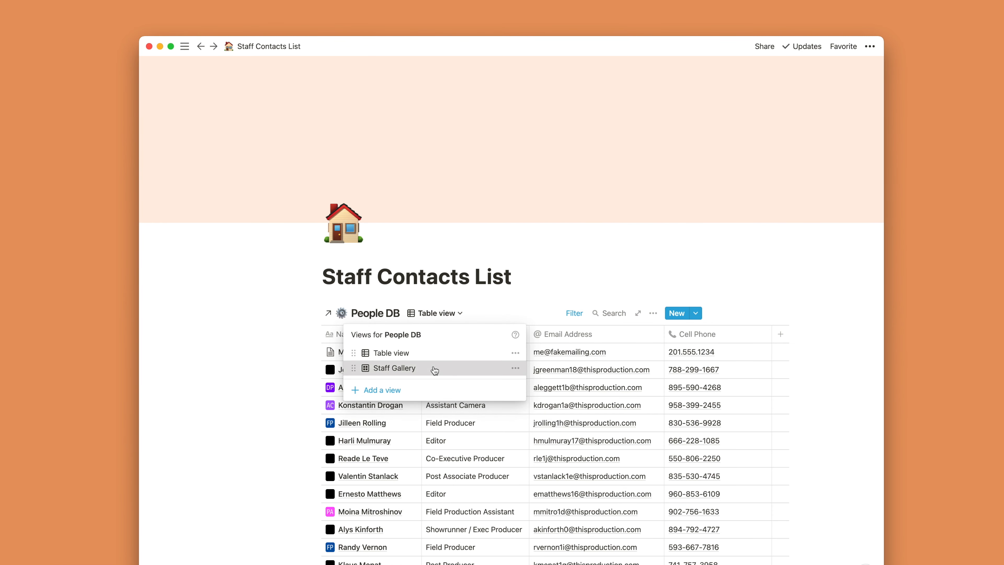
left_click(433, 368)
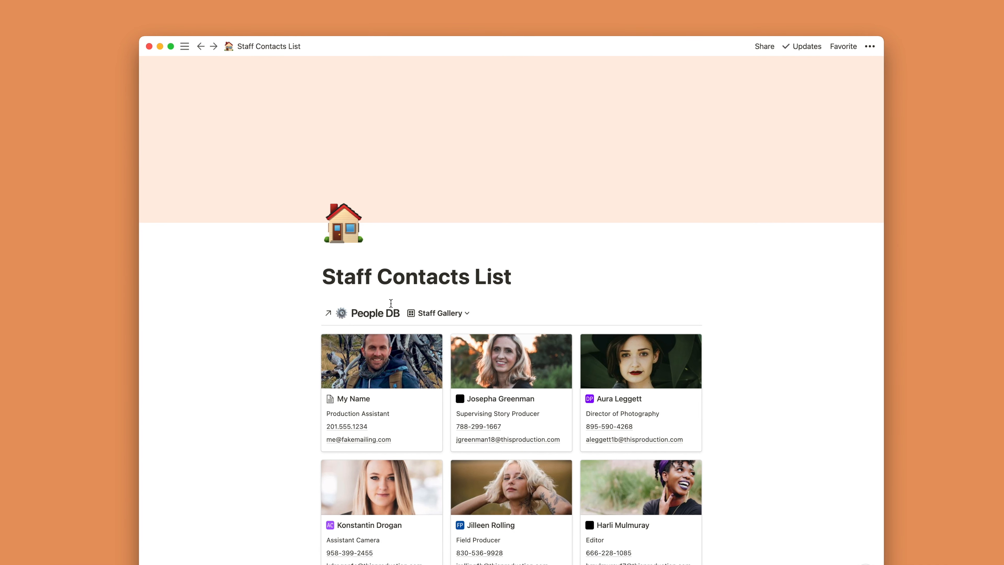
left_click(385, 313)
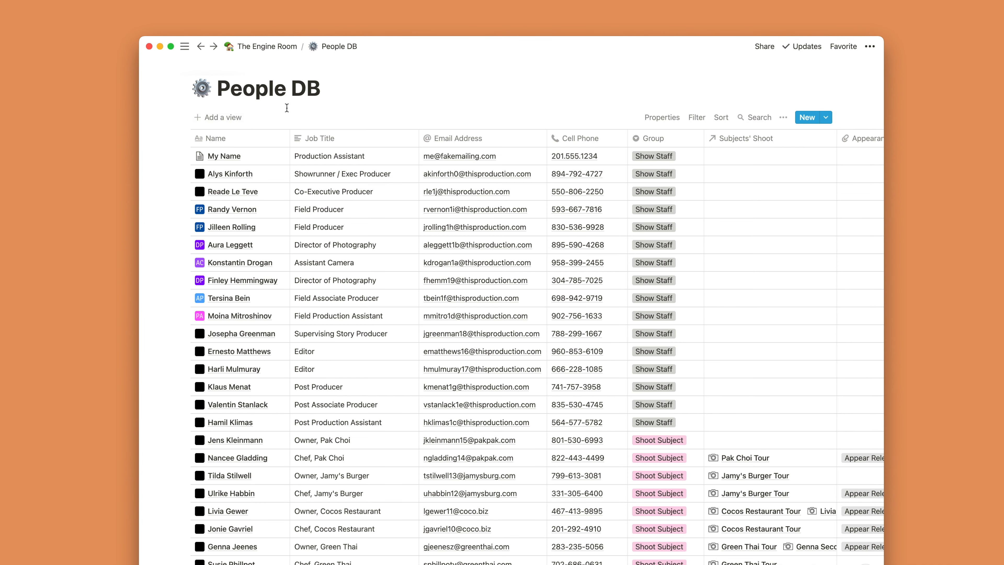
left_click(201, 45)
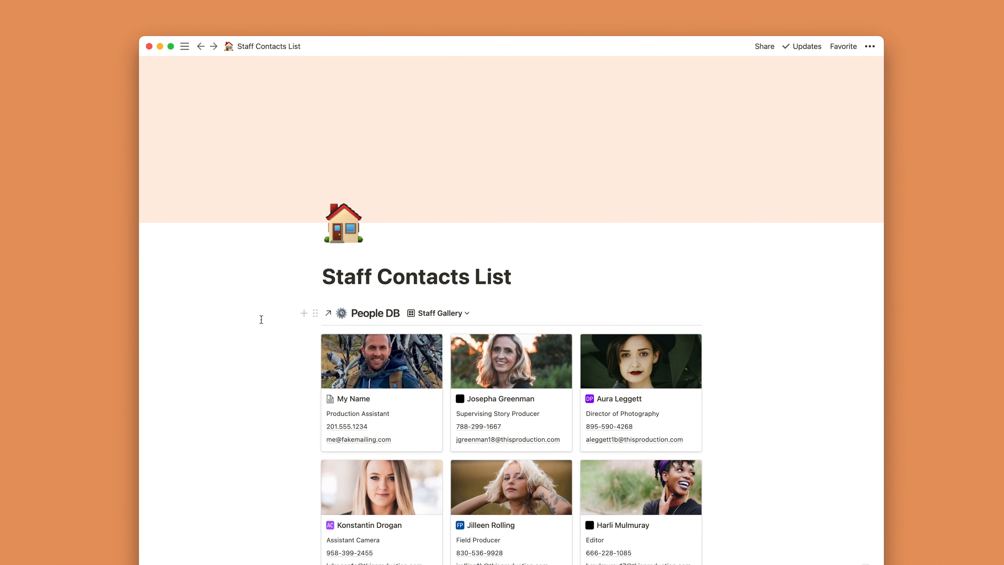
Set the Job Title of the My Name card to Executive Producer.
left_click(377, 392)
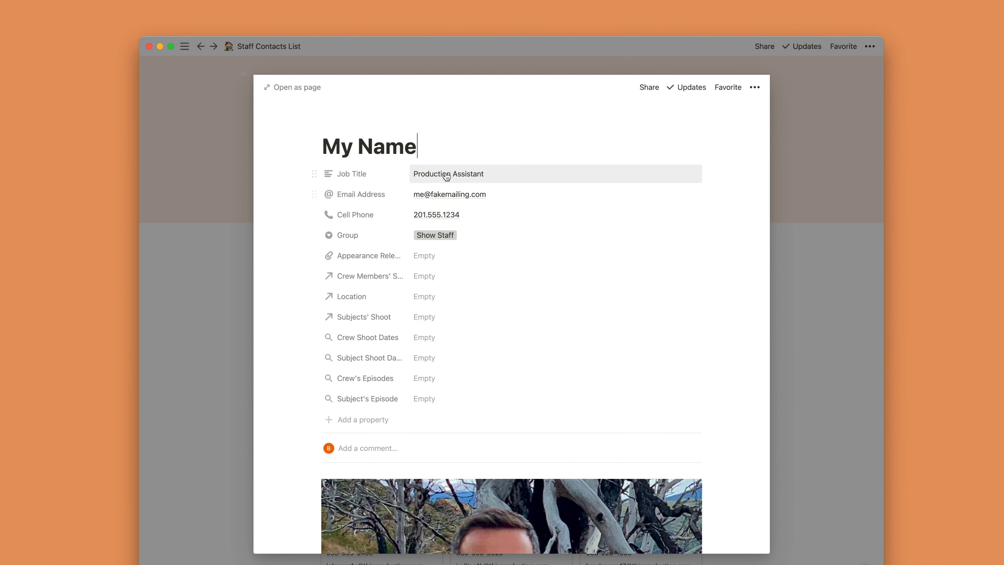
triple_click(445, 173)
type("Executive Producer")
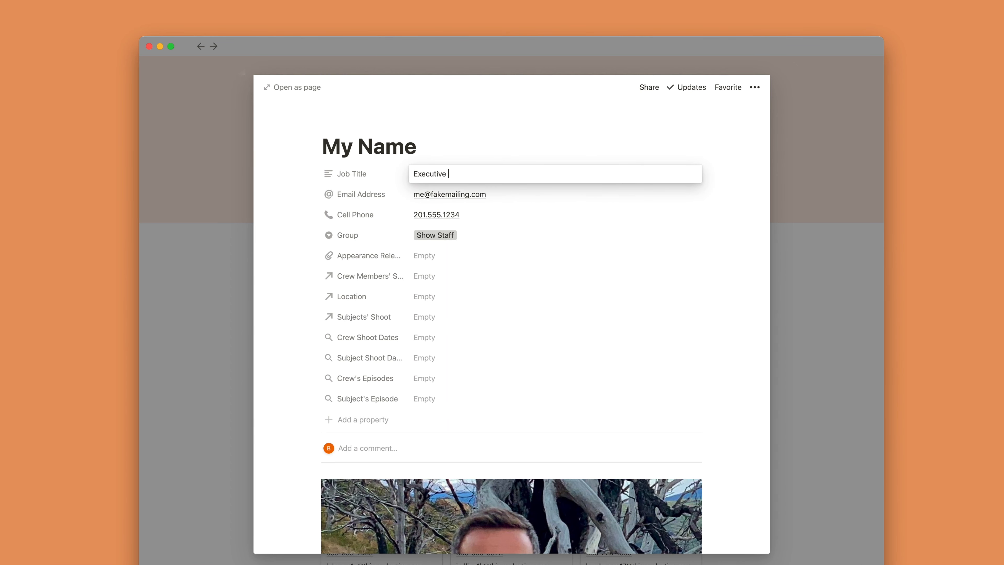
left_click(172, 389)
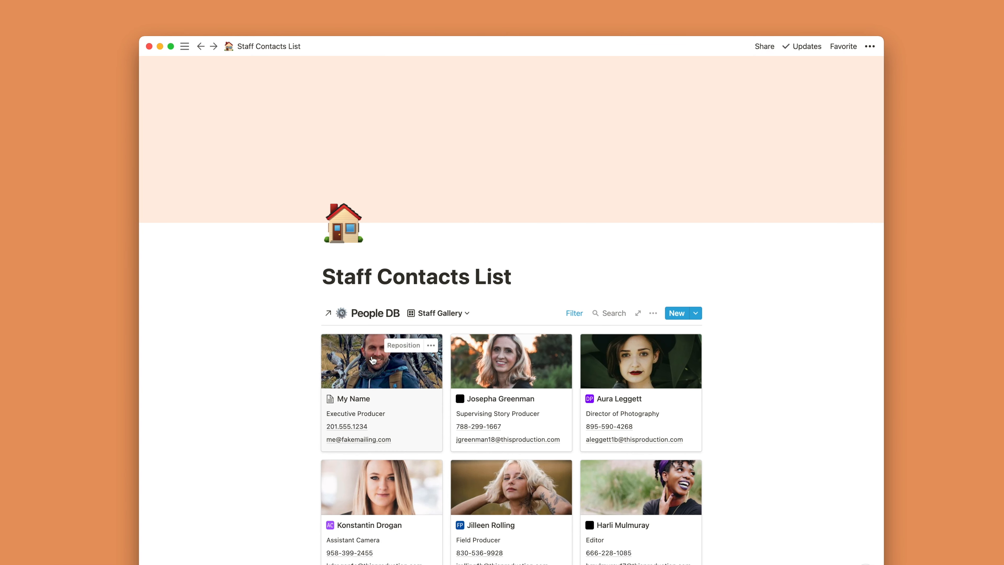
Check the My Name entry's job title in the source People DB, and return to the Staff Contacts List.
left_click(369, 318)
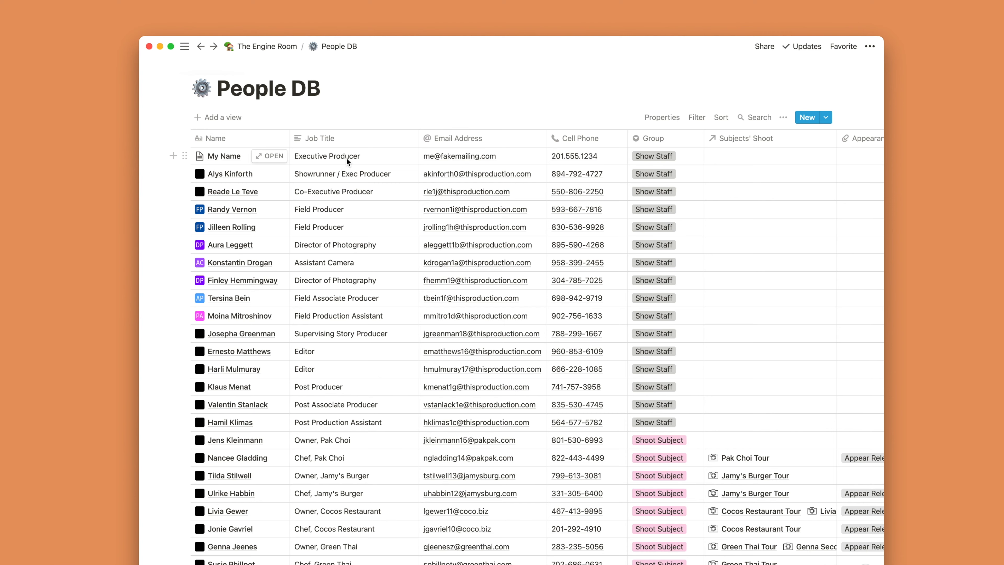
left_click(203, 45)
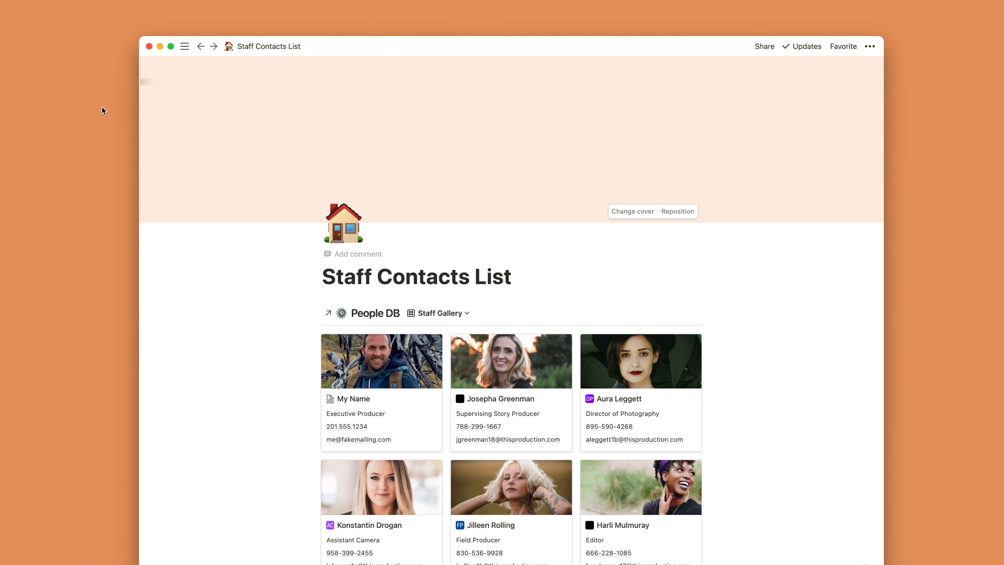
mouse_move(158, 99)
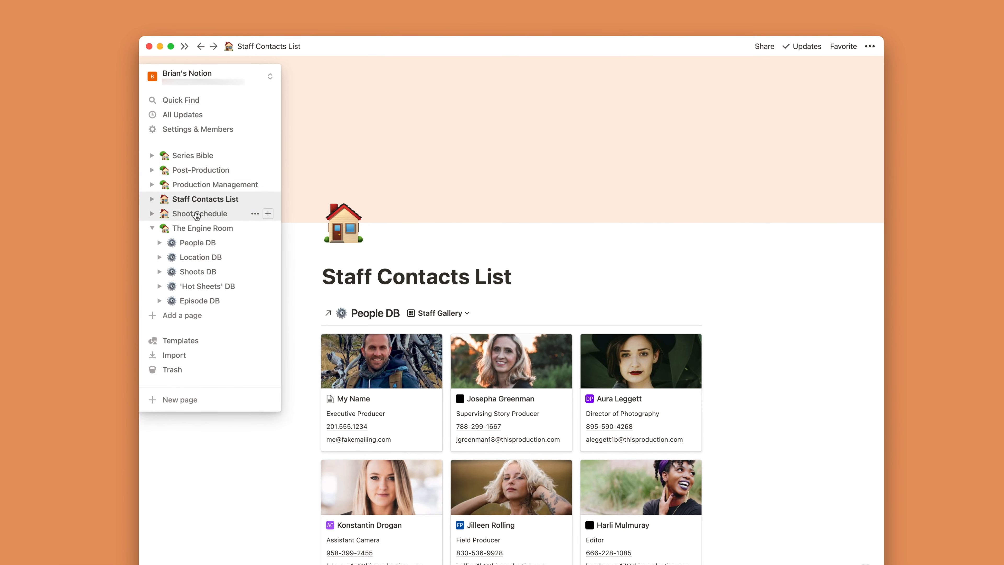
On the Shoot Schedule page, create a linked database that draws from the Shoots DB.
left_click(197, 214)
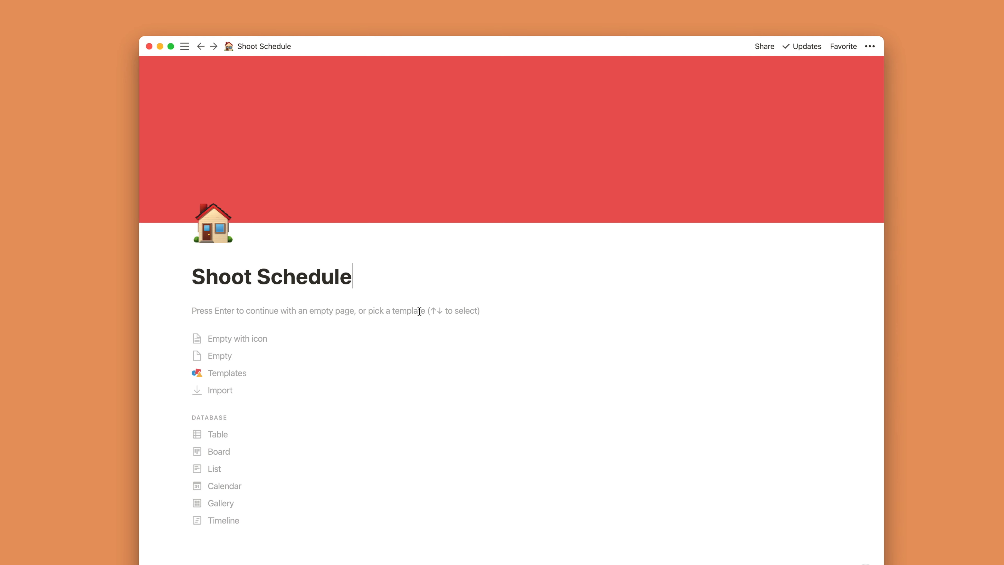
key("Return")
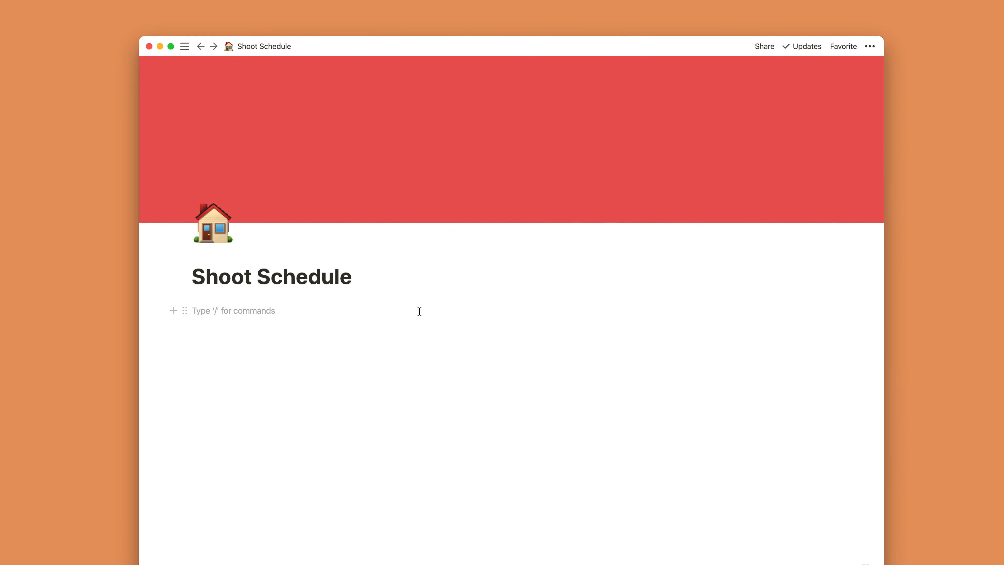
type("/linke")
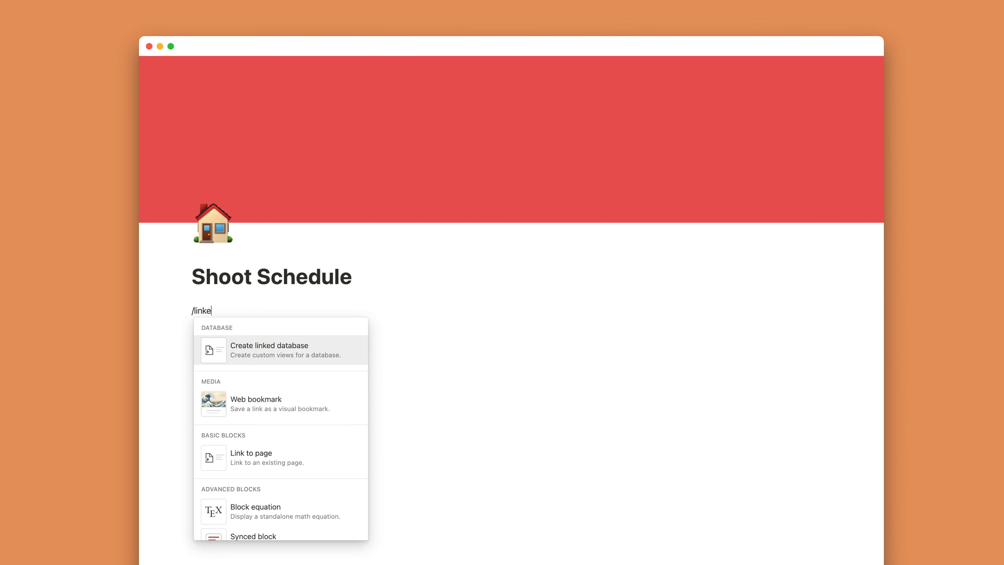
type("d")
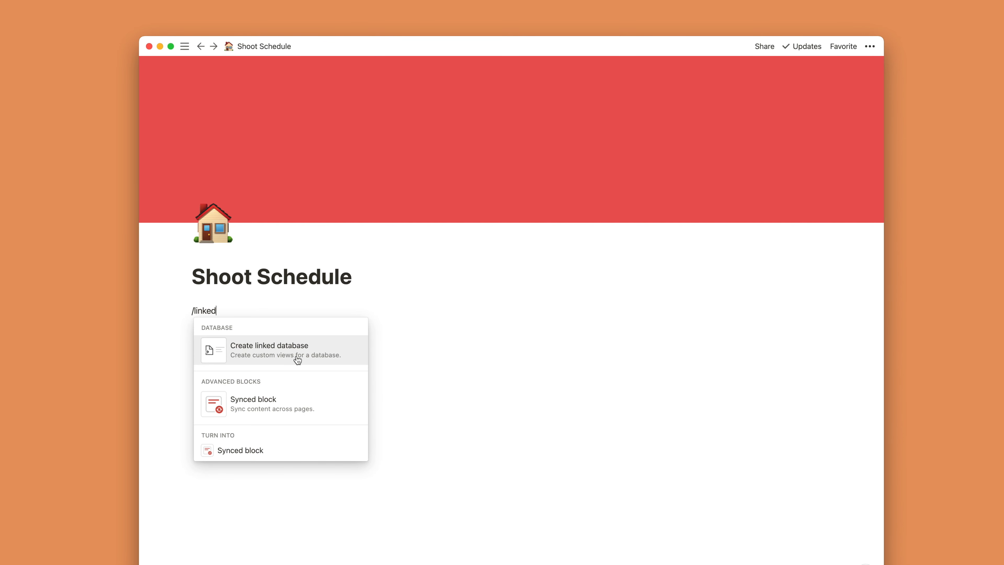
left_click(296, 354)
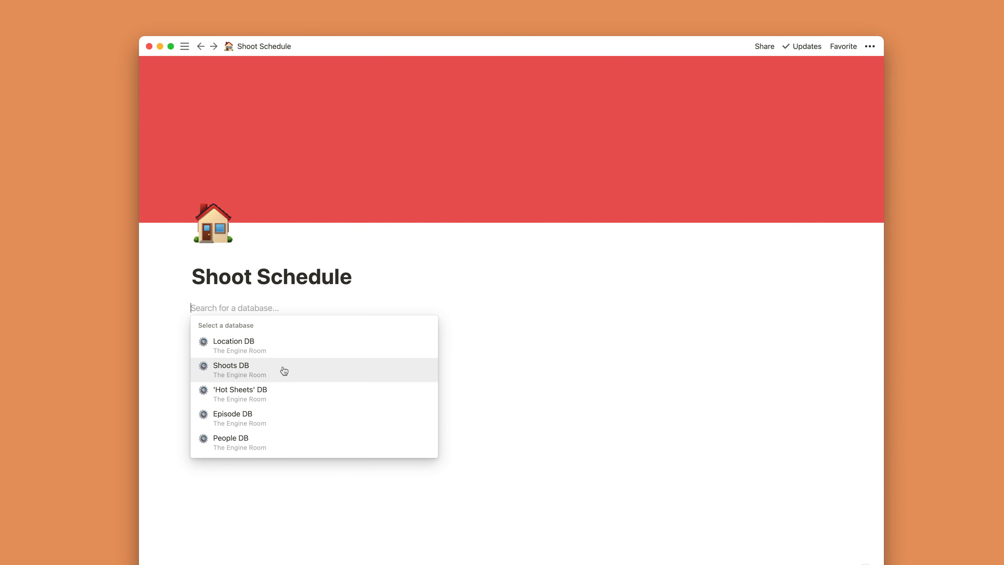
left_click(284, 370)
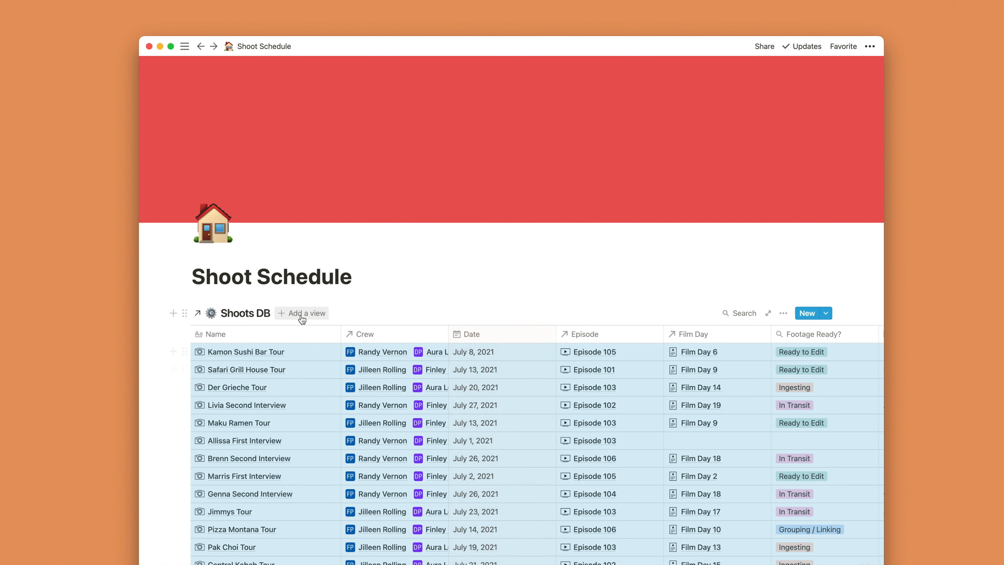
Add a Calendar view named Shoot Calendar to the linked Shoots DB.
left_click(301, 314)
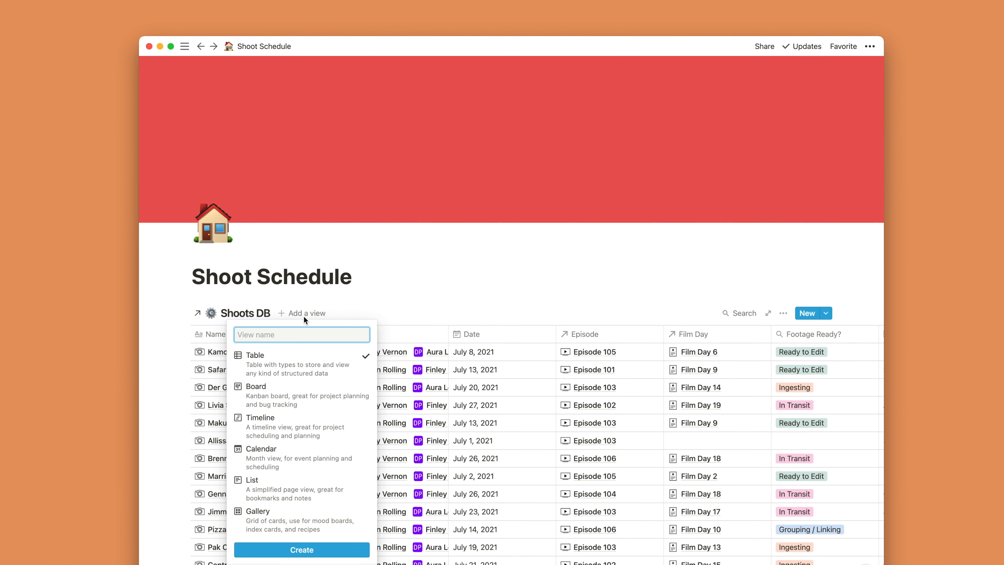
type("Shoot Calendar")
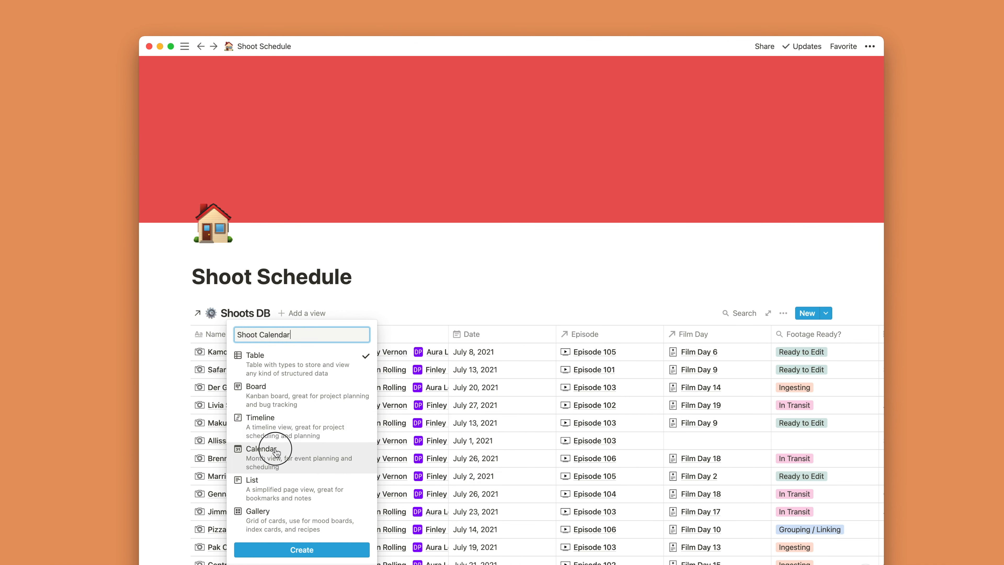
left_click(268, 450)
left_click(290, 550)
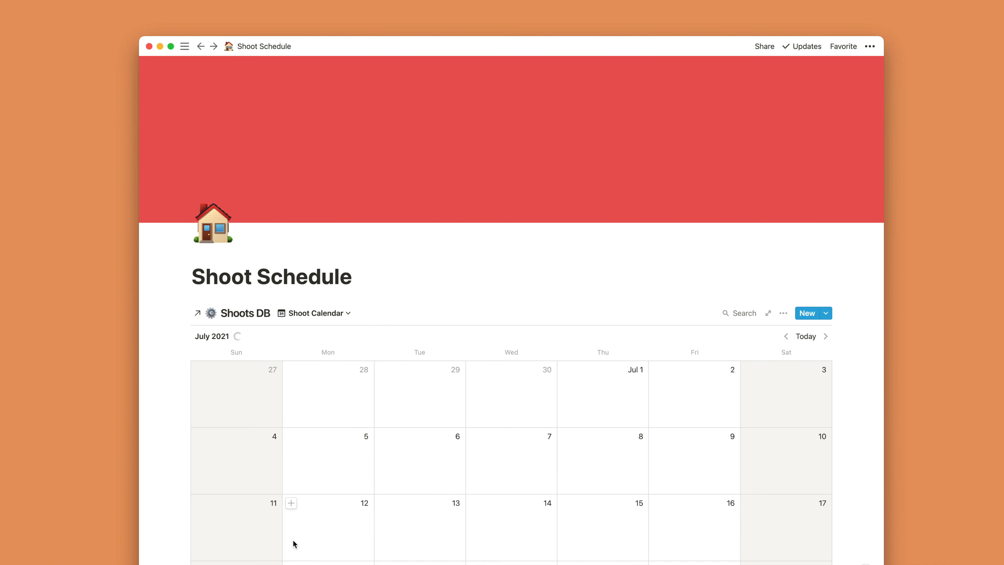
Show the Tags property on the entries of the Shoot Calendar view.
scroll(176, 493, "down", 5)
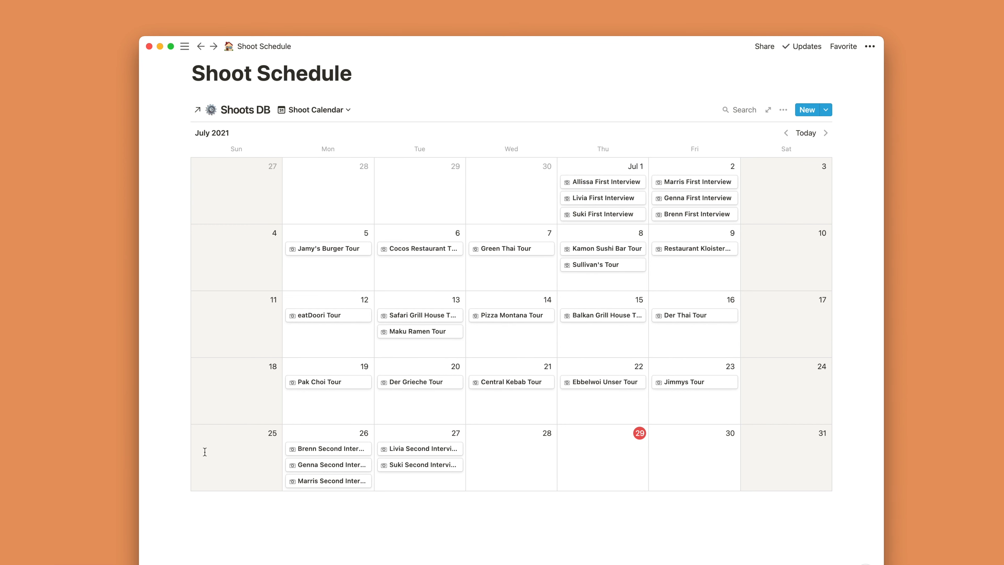
left_click(782, 110)
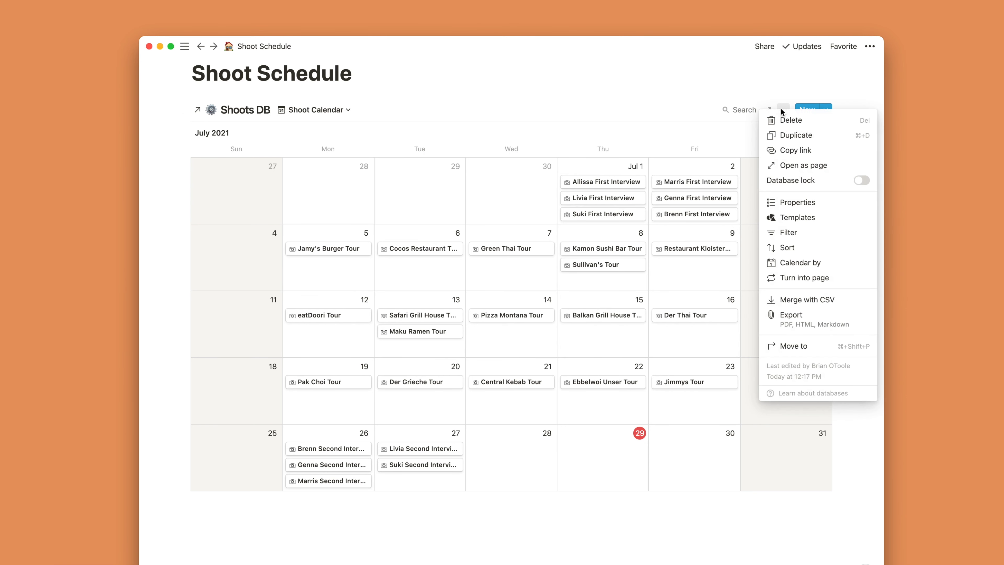
left_click(783, 203)
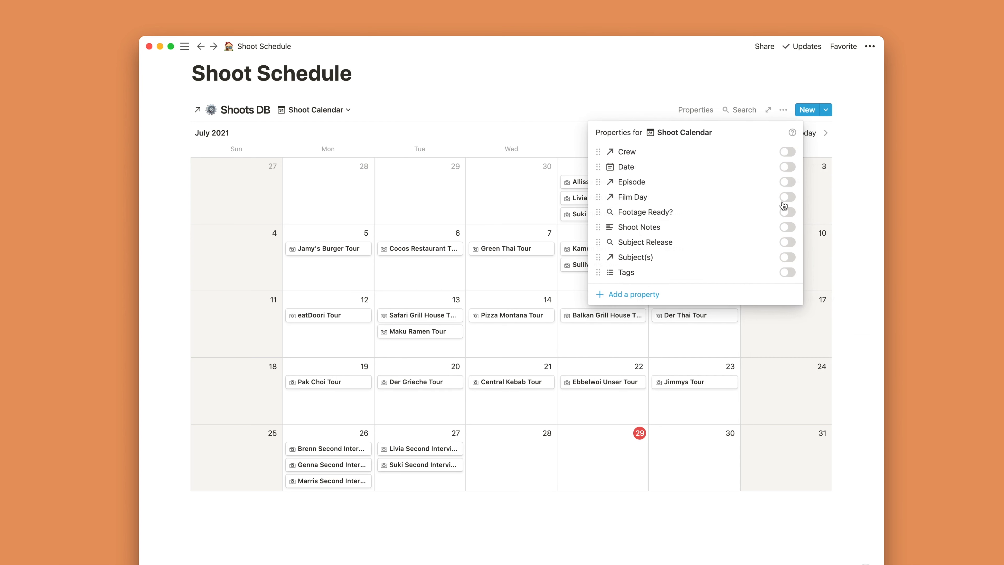
left_click(785, 275)
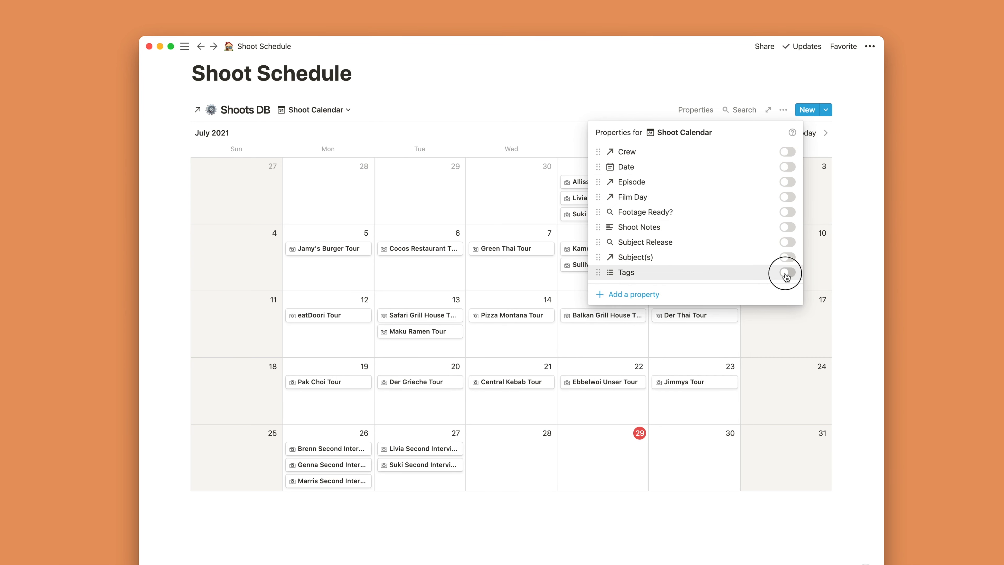
left_click(465, 171)
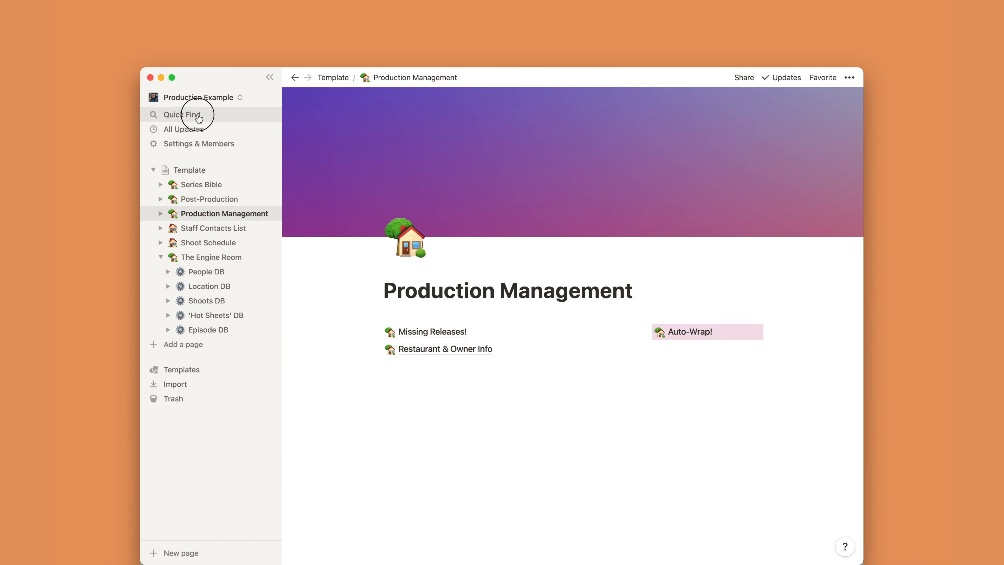
Search the Production Example workspace for "Jamy" and open the Jamy's Burger entry from the Location DB.
left_click(196, 115)
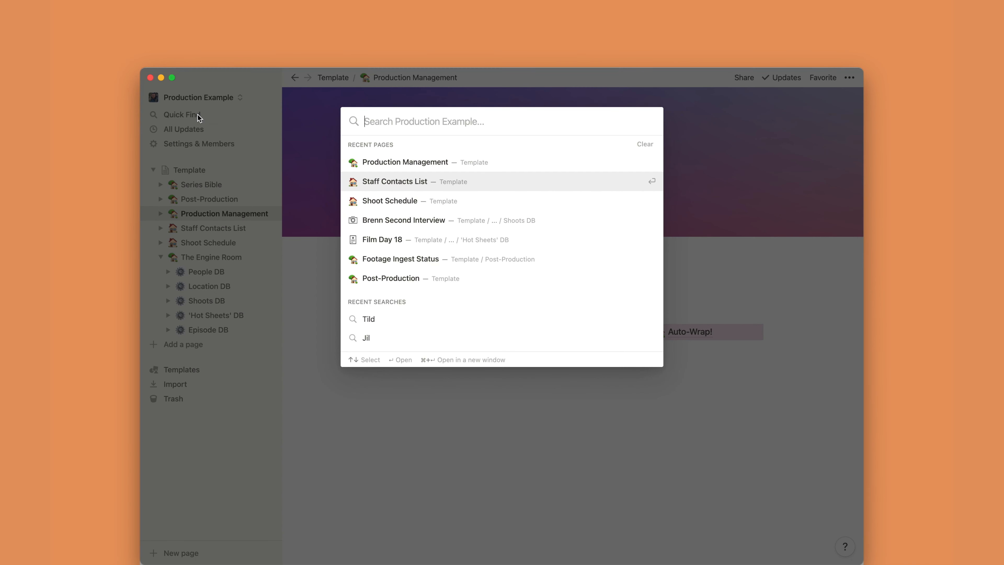
type("Jamy")
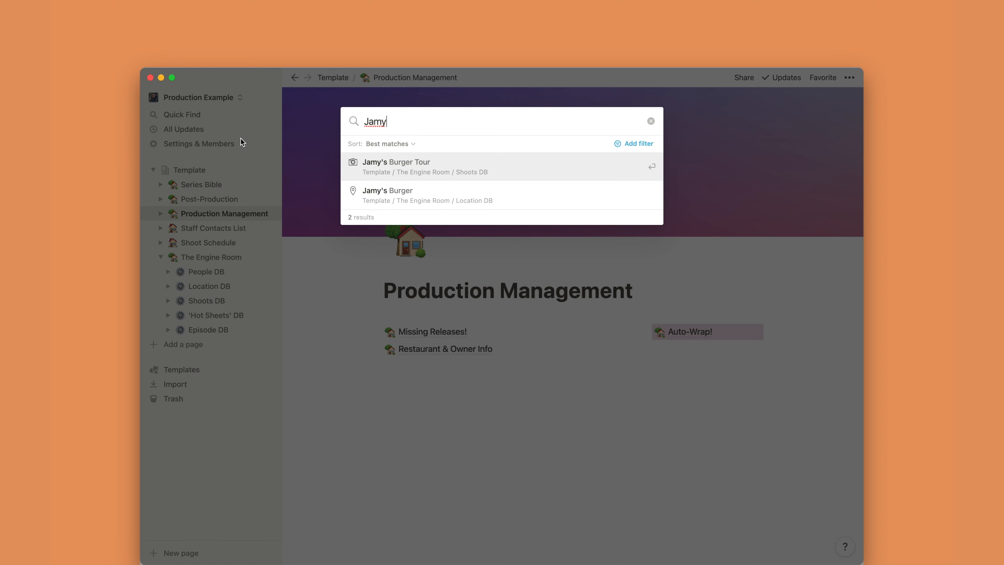
left_click(418, 195)
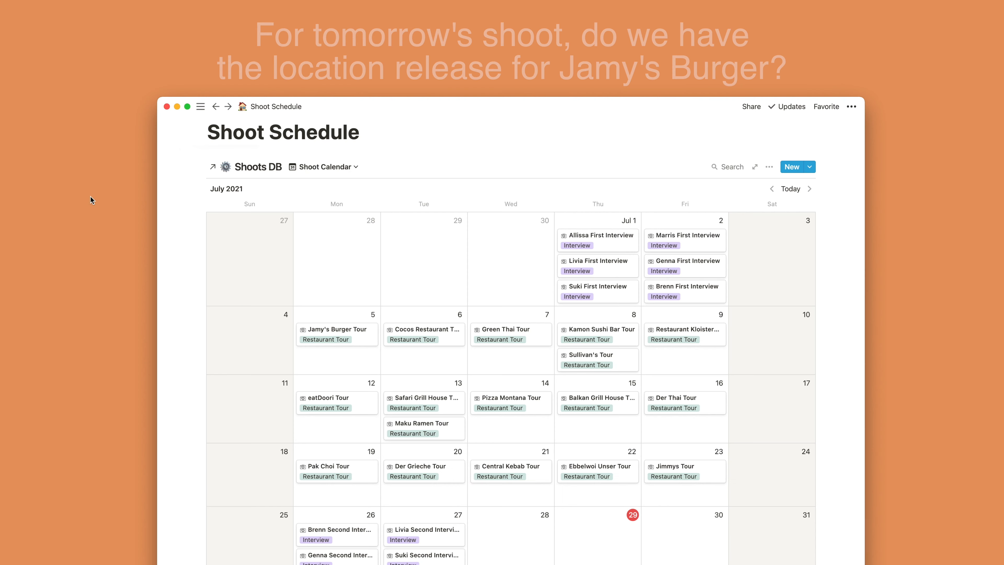
View the Location DB, and open the source Shoots DB in The Engine Room.
left_click(193, 106)
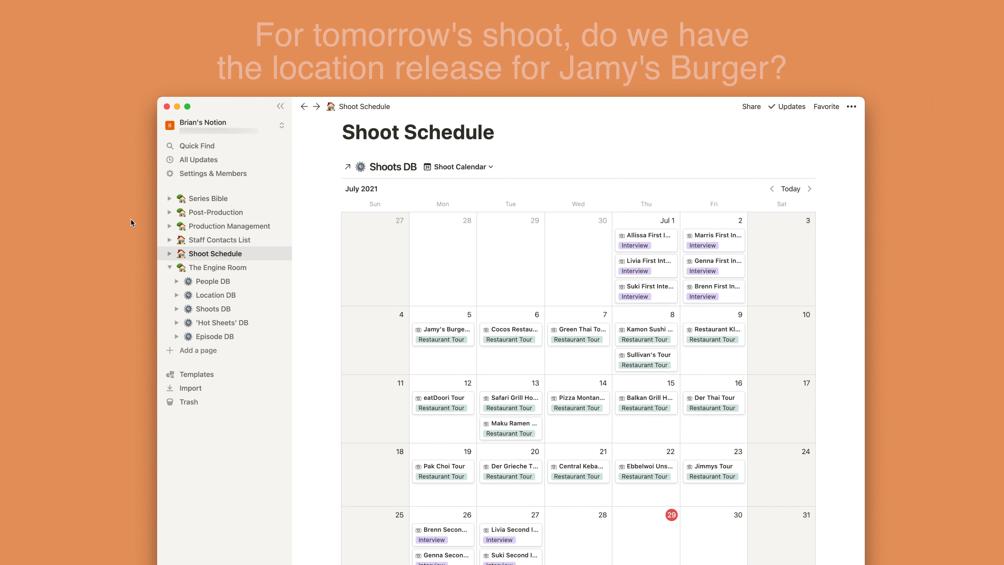
left_click(241, 300)
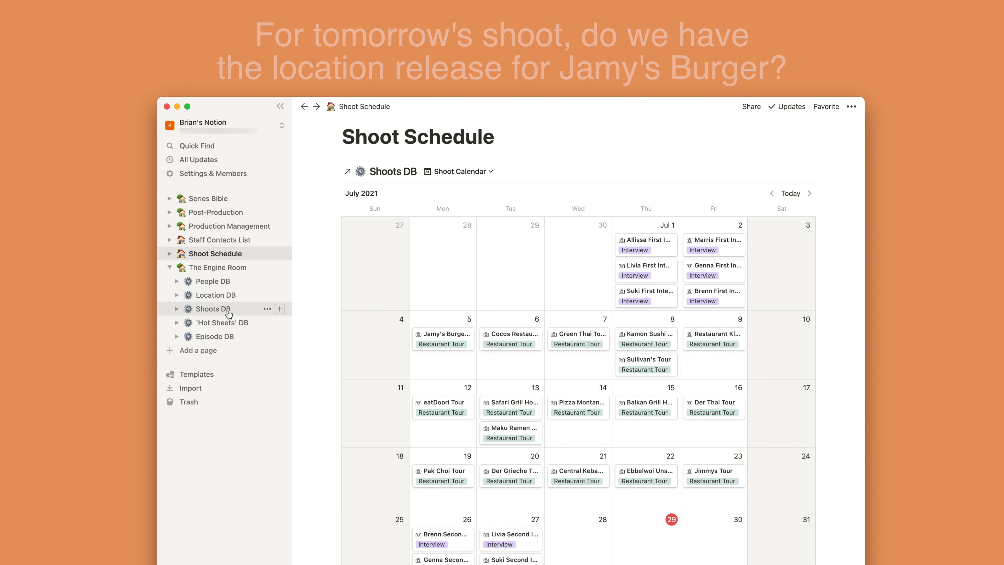
left_click(213, 309)
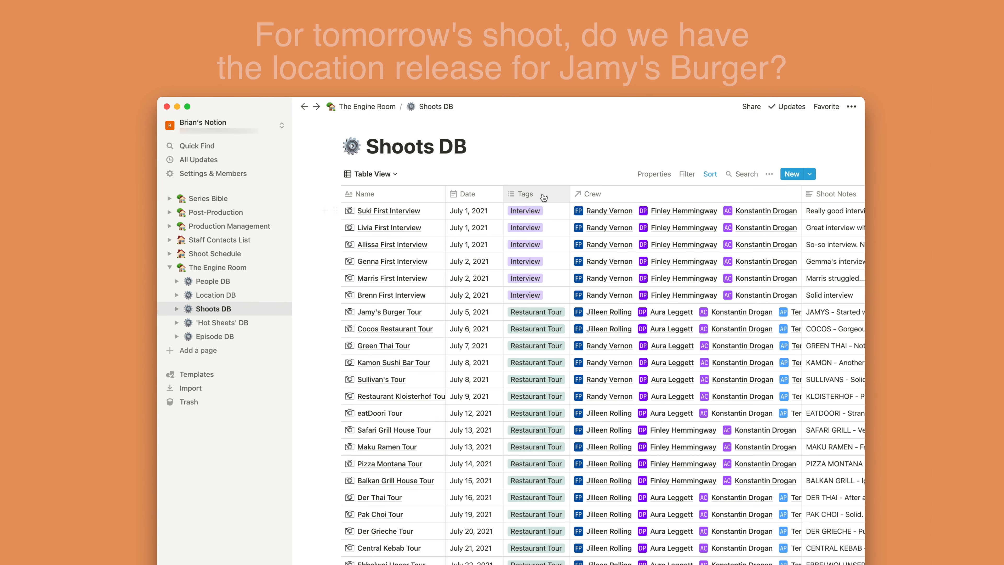
Insert two new properties directly before the Tags property in the Shoots DB table.
left_click(529, 194)
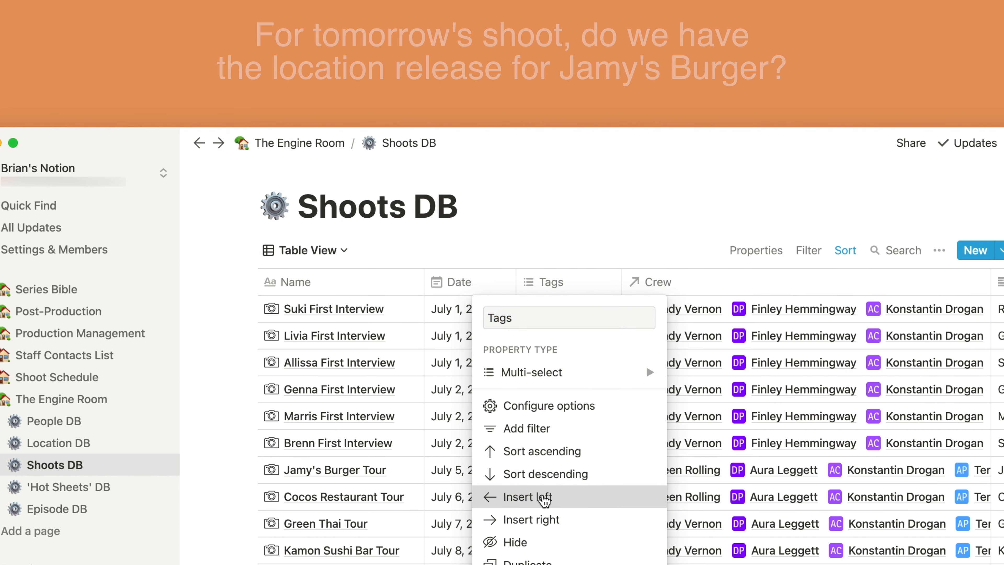
left_click(530, 496)
left_click(715, 294)
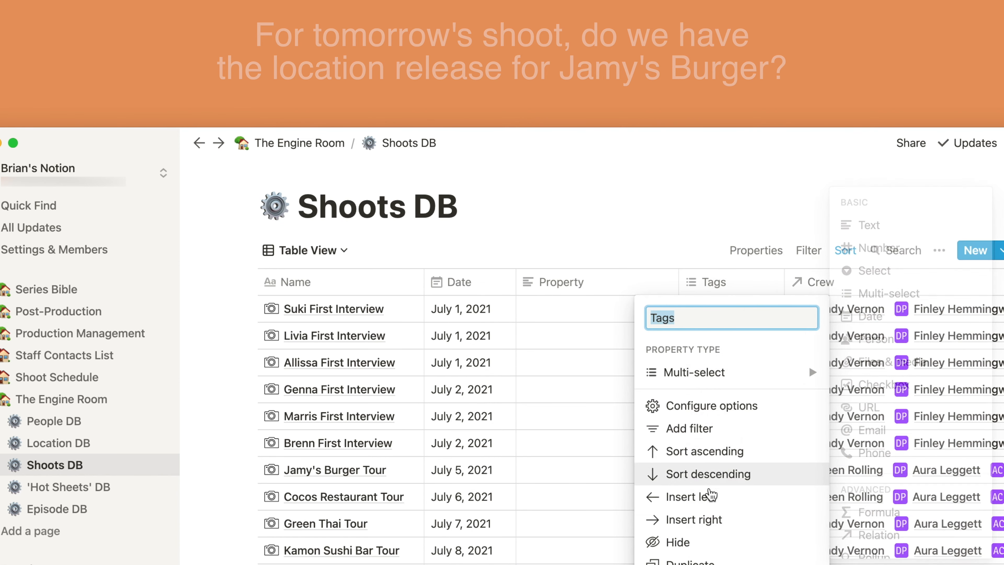
left_click(651, 494)
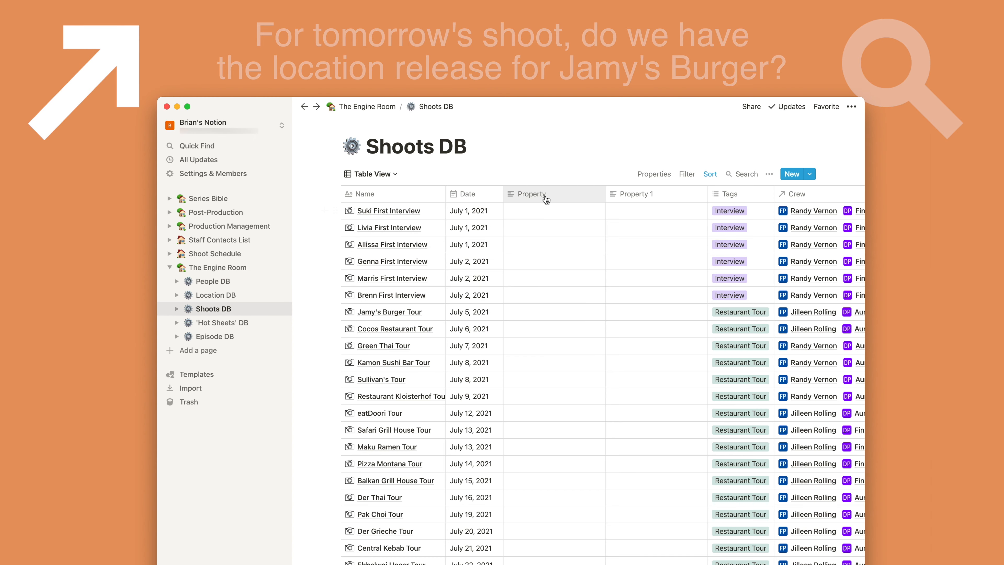
Turn the first new property into a relation to the Location DB and name it Location.
left_click(532, 193)
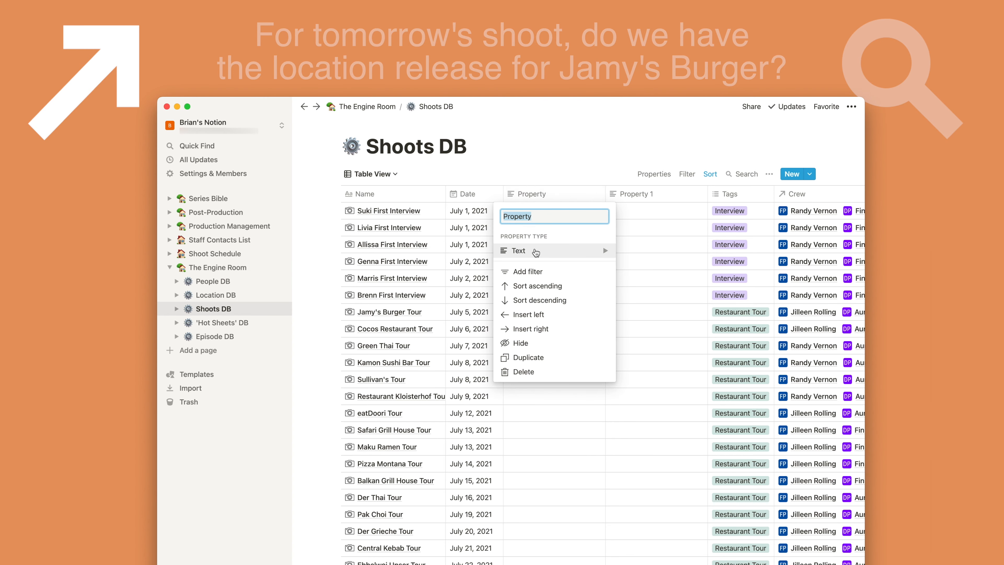
left_click(592, 249)
left_click(665, 353)
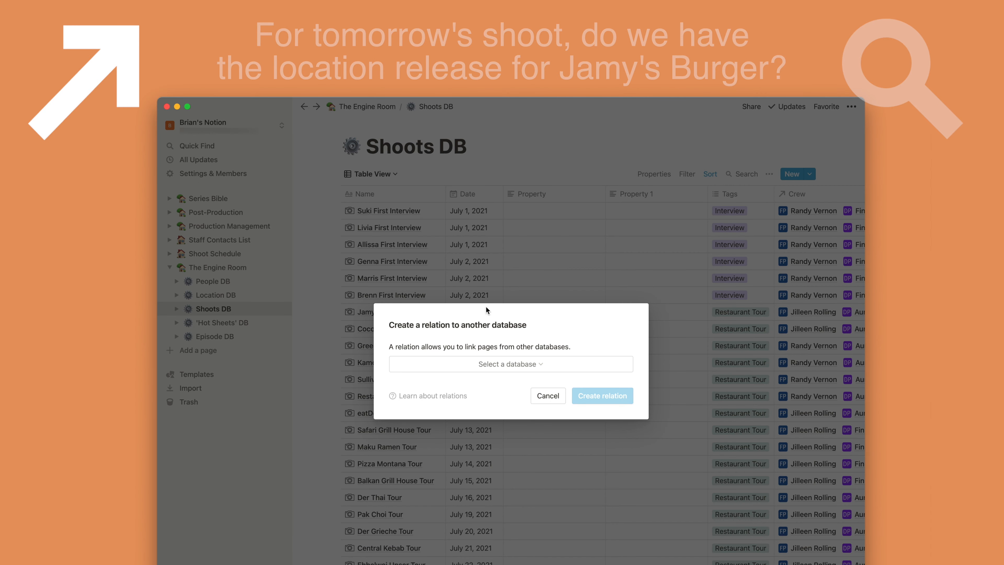
left_click(532, 364)
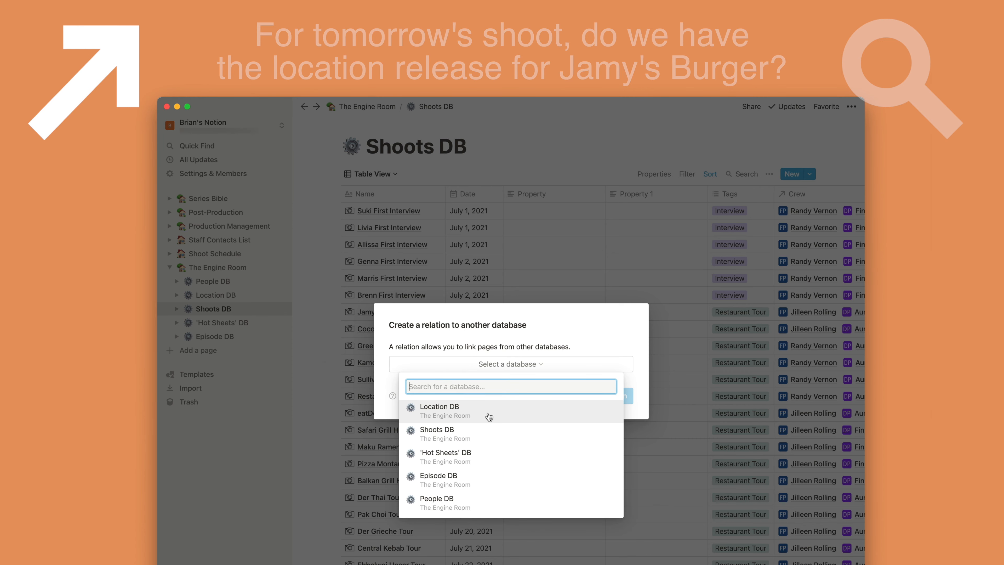
left_click(489, 411)
left_click(550, 193)
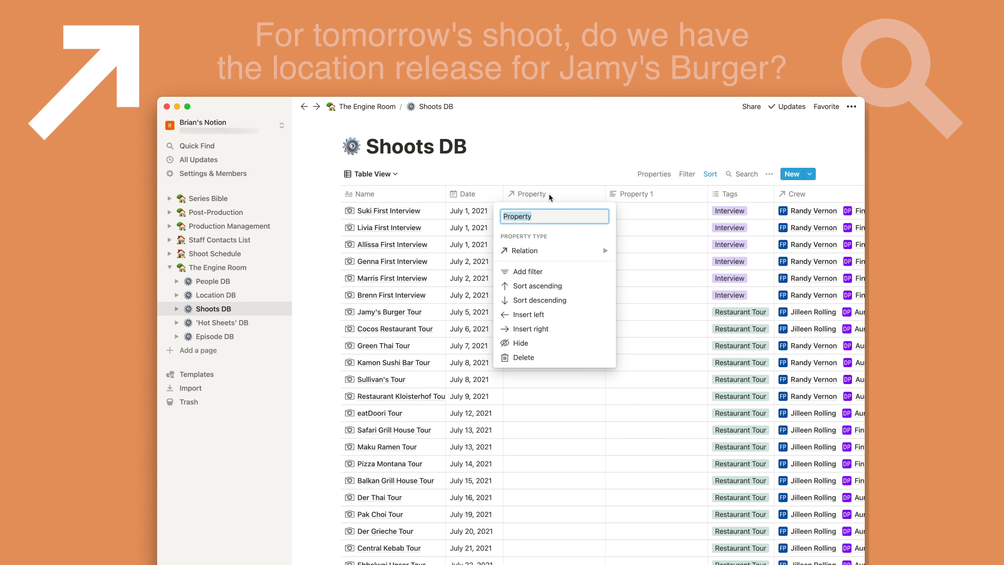
type("Location")
key("Return")
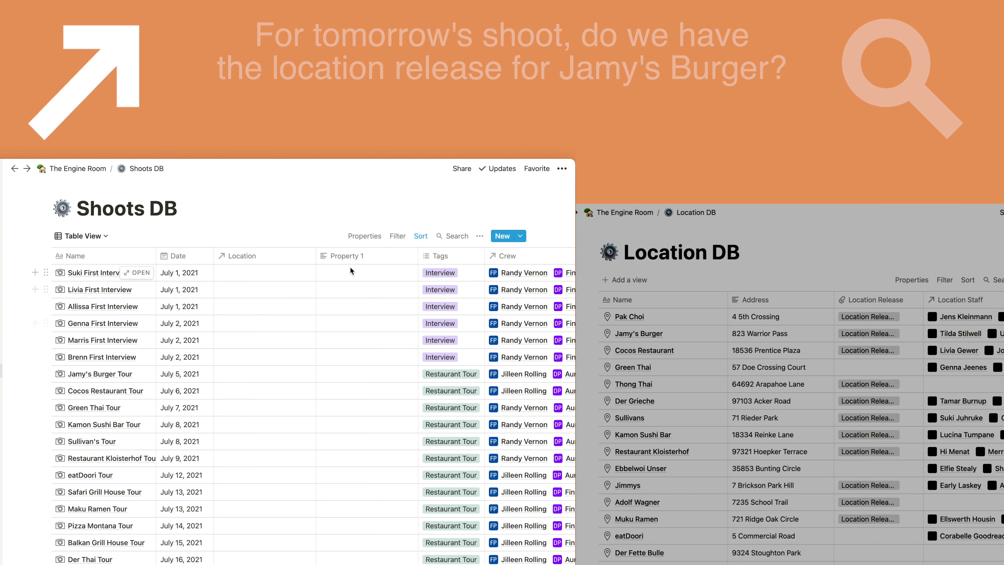
Change the second new property's type to Rollup and name it "Release?".
left_click(359, 259)
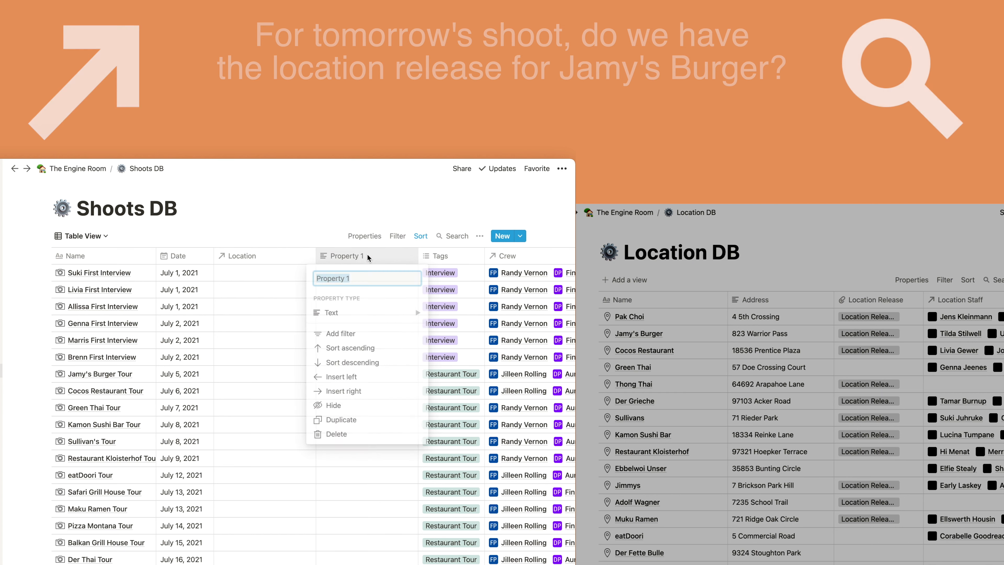
left_click(344, 315)
scroll(494, 375, "down", 1)
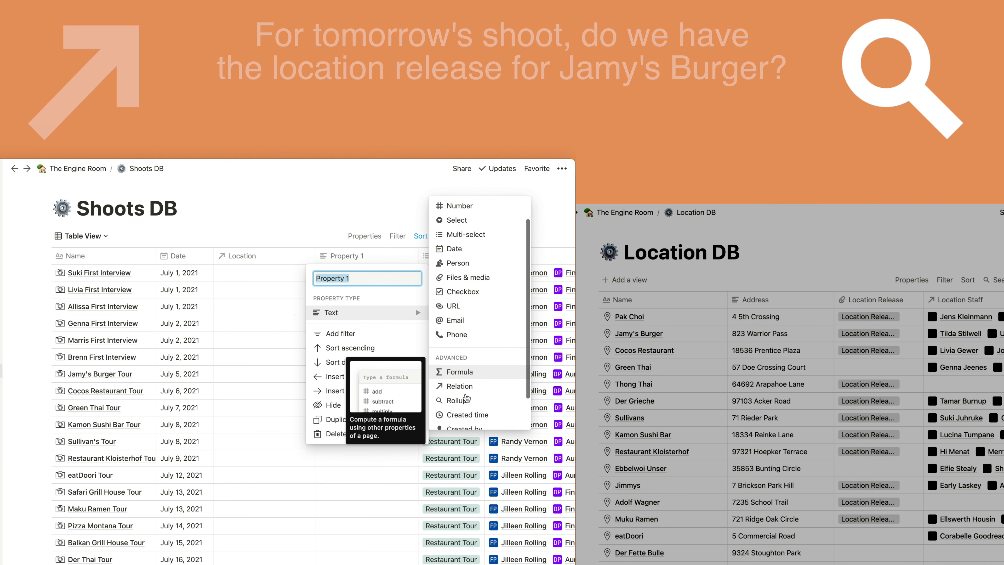
left_click(500, 396)
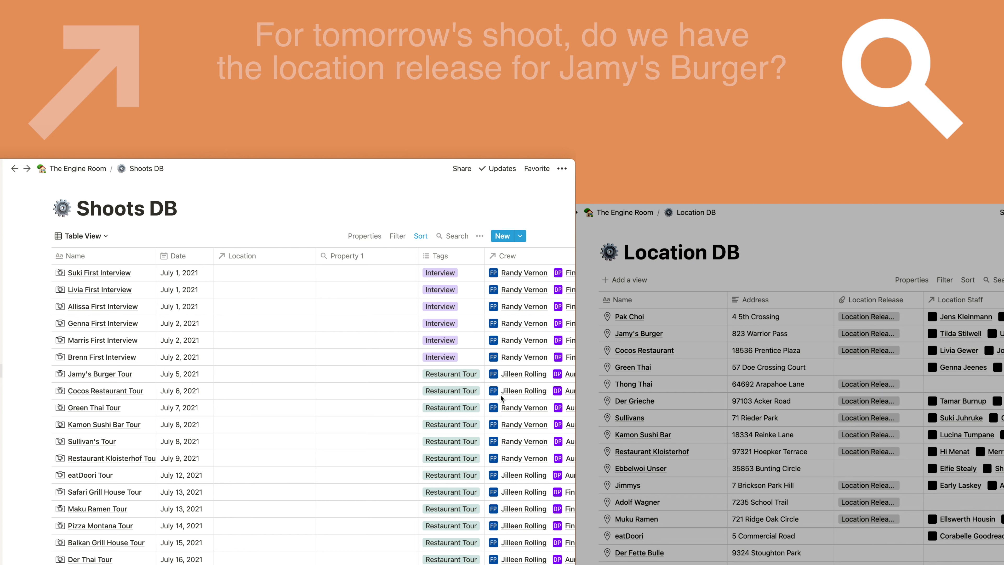
left_click(362, 255)
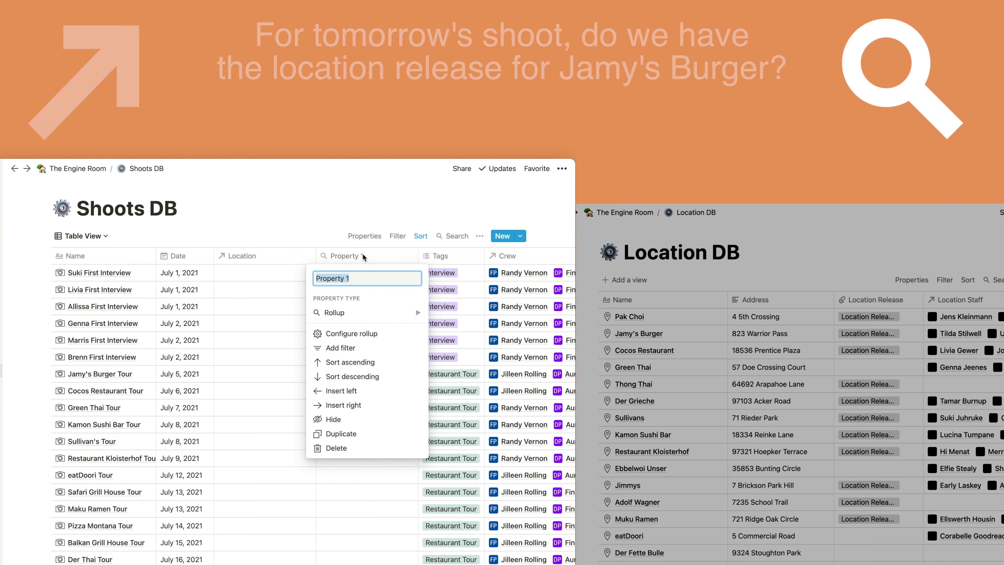
type("Release?")
key("Return")
Configure the "Release?" rollup to use the Location relation and display the Location Release property.
left_click(369, 270)
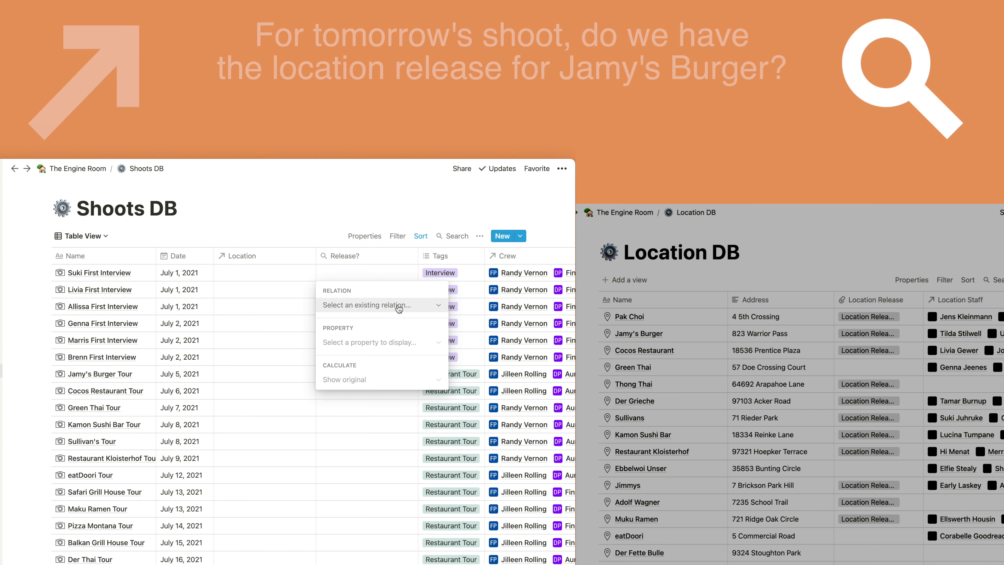
left_click(418, 308)
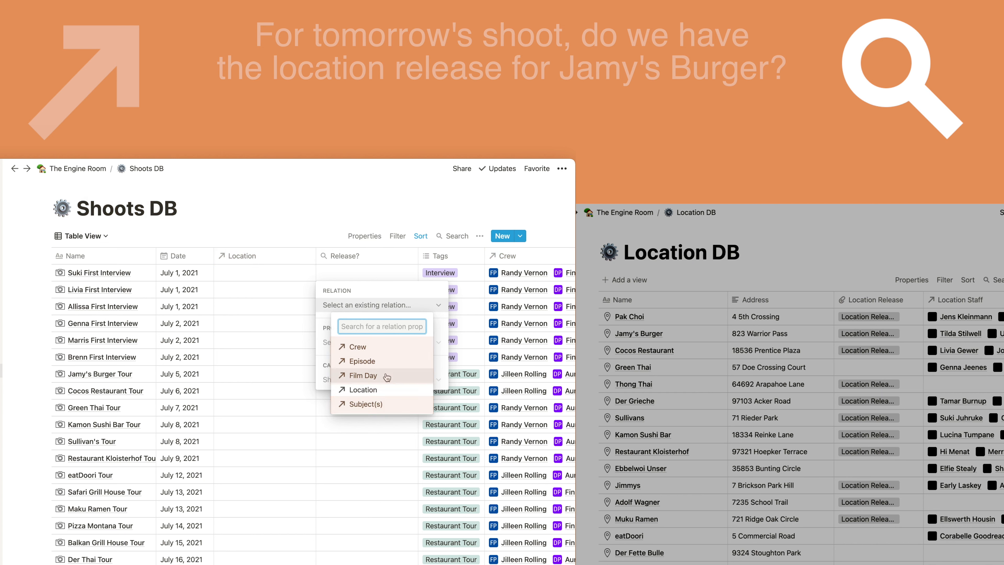
left_click(381, 390)
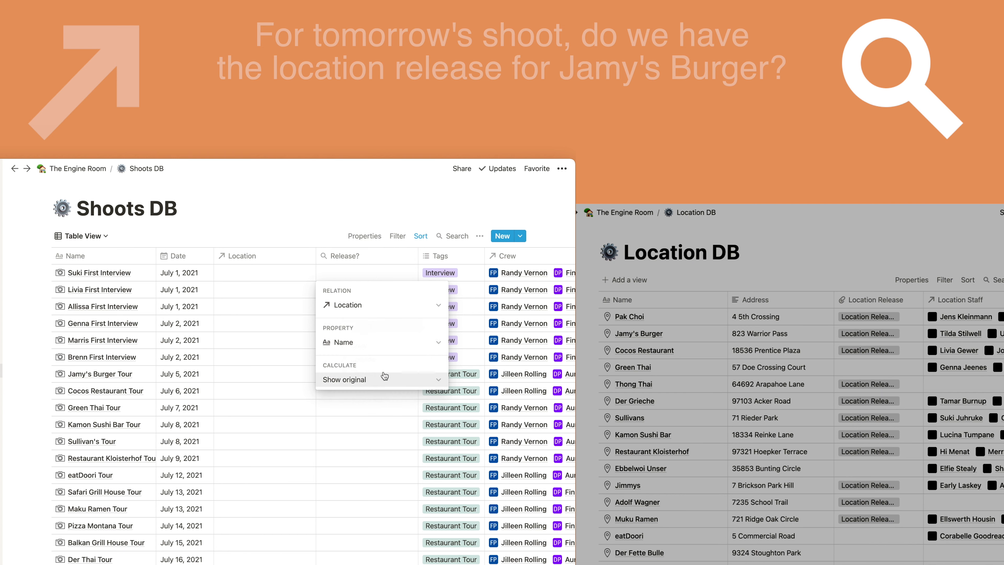
left_click(382, 343)
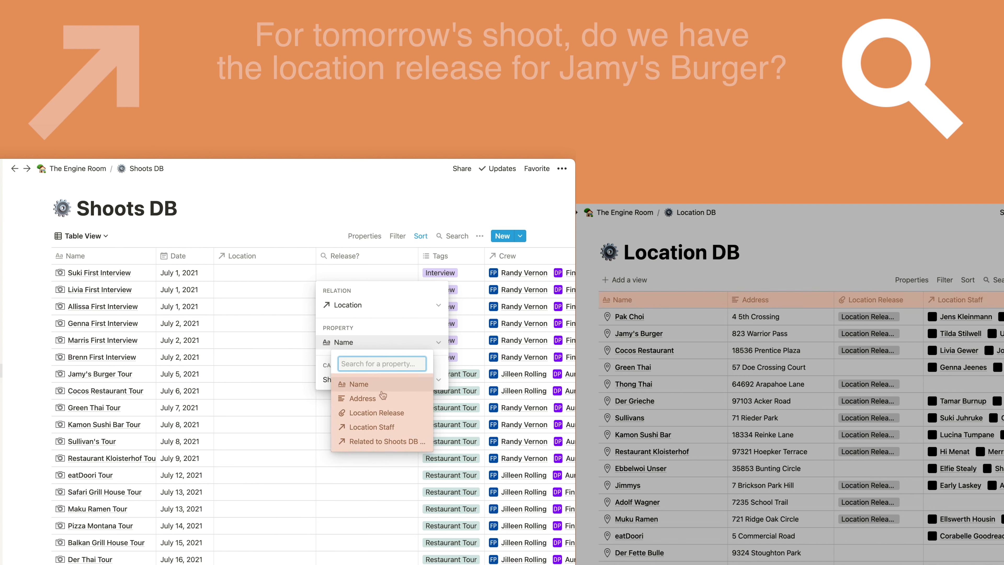
left_click(389, 413)
key("Escape")
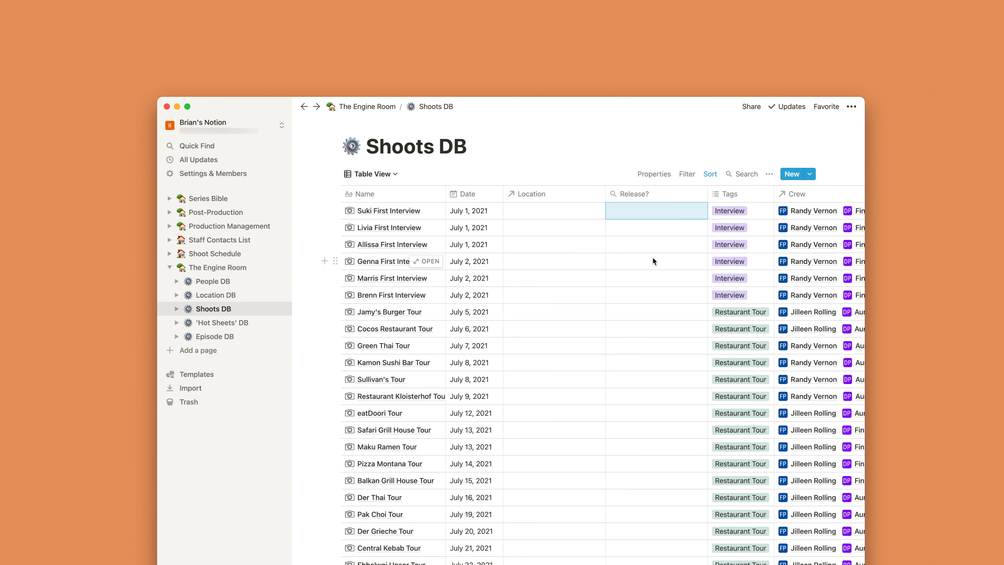
Link the first interview shoot in the table to Cambrian Studios in the Location column.
left_click(558, 211)
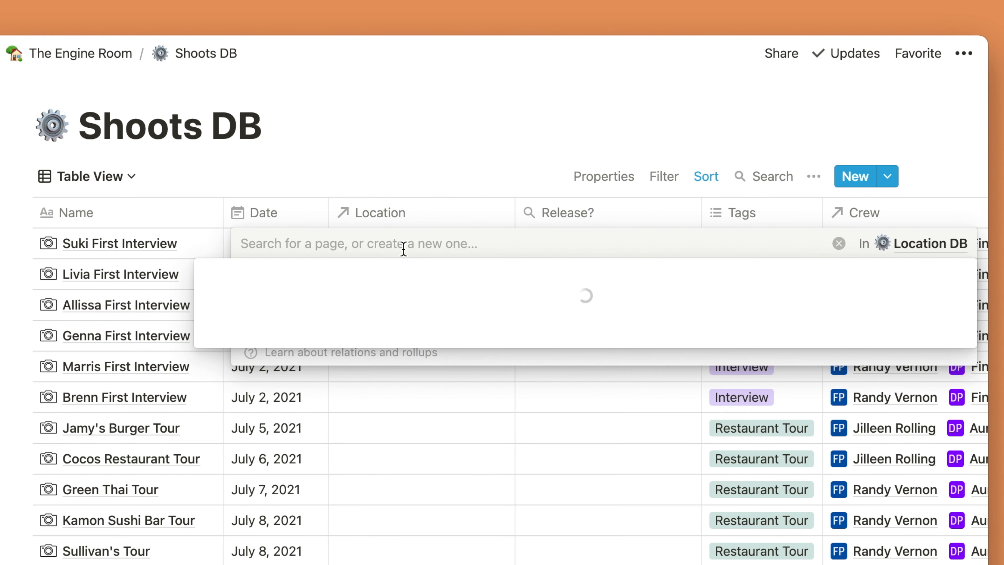
type("studi")
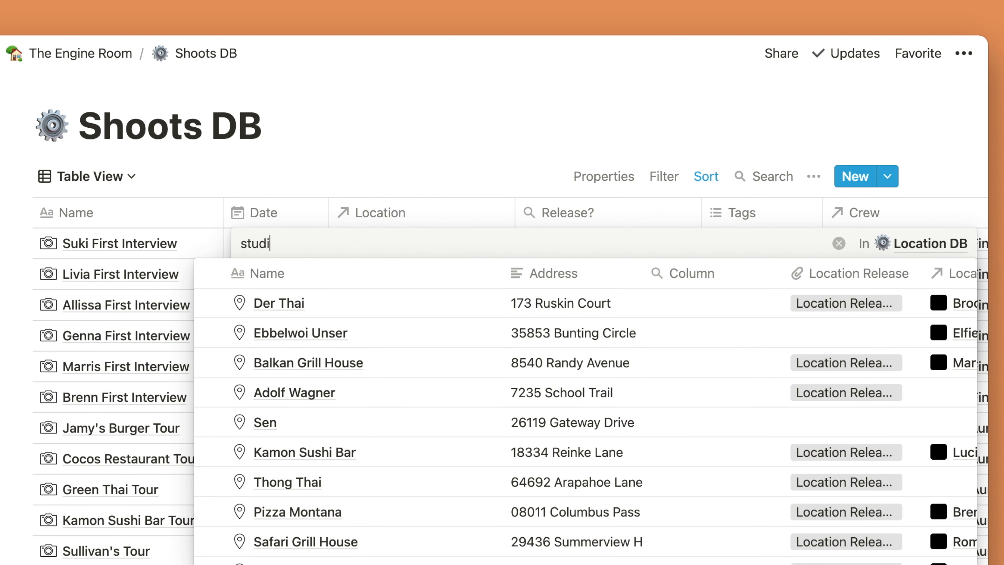
type("o")
left_click(358, 300)
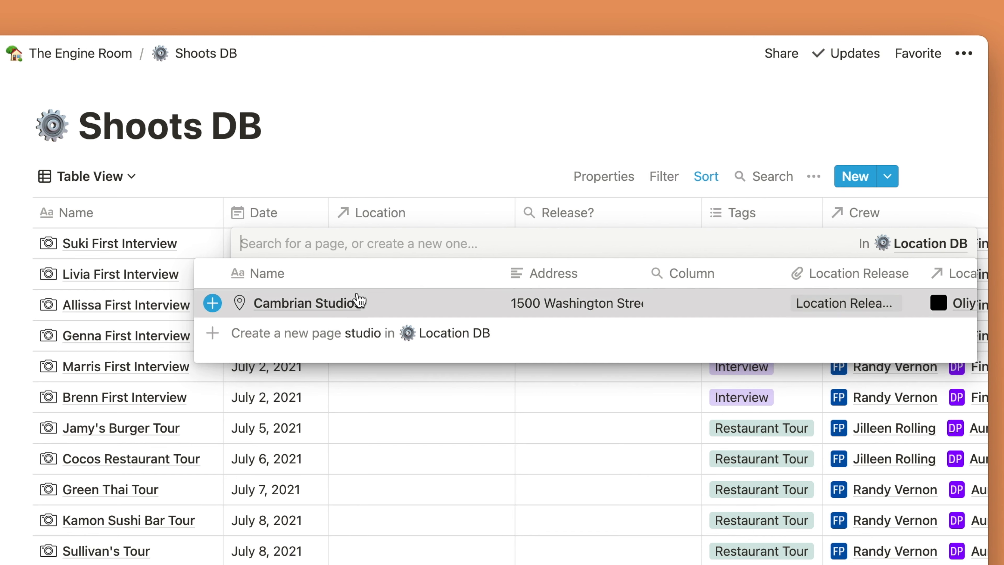
left_click(433, 152)
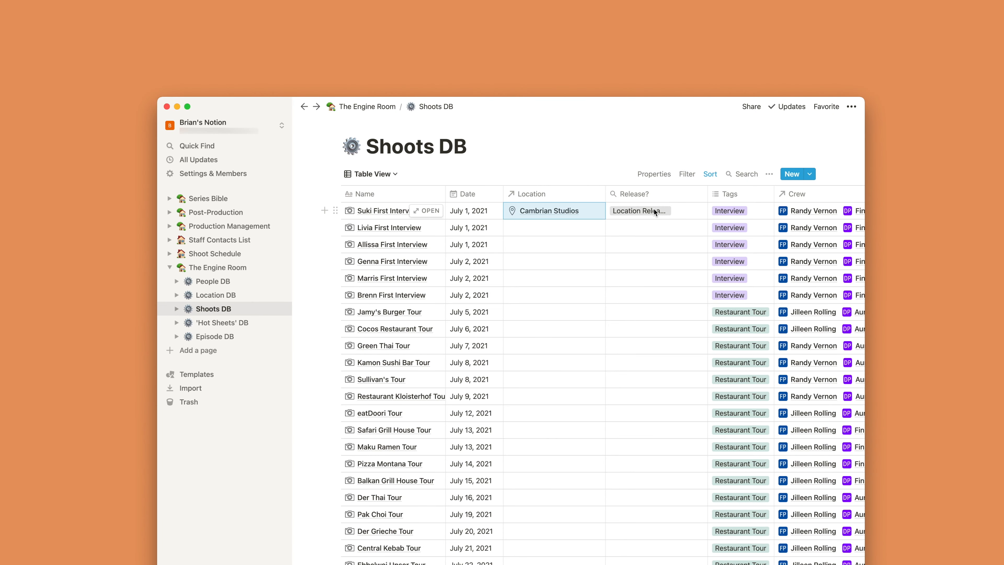
Fill the Location of the other five July 1 and 2 interview shoots with Cambrian Studios.
key("Down")
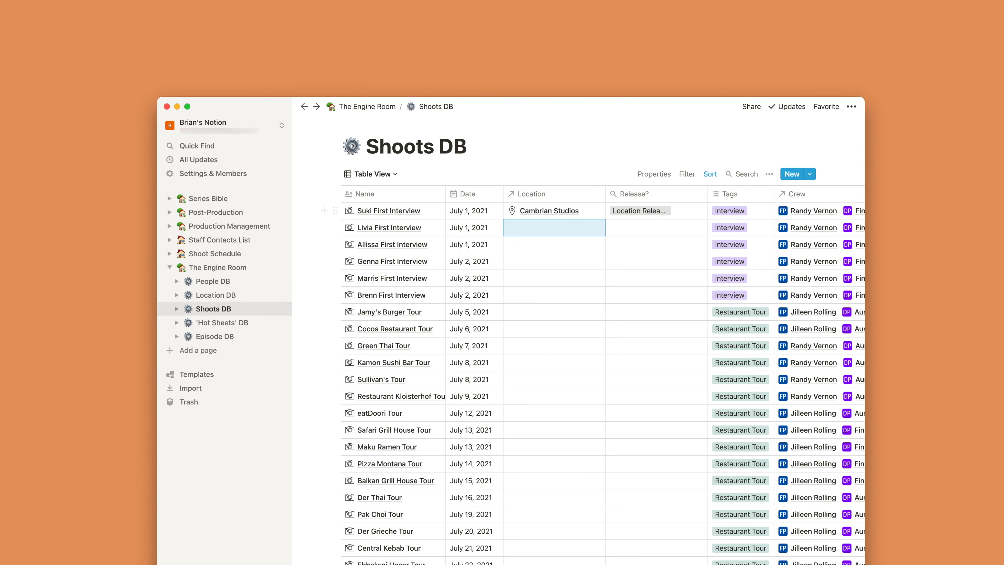
key("shift+Down")
key("shift+Down")
key("shift+Down")
key("shift+Down")
key("super+v")
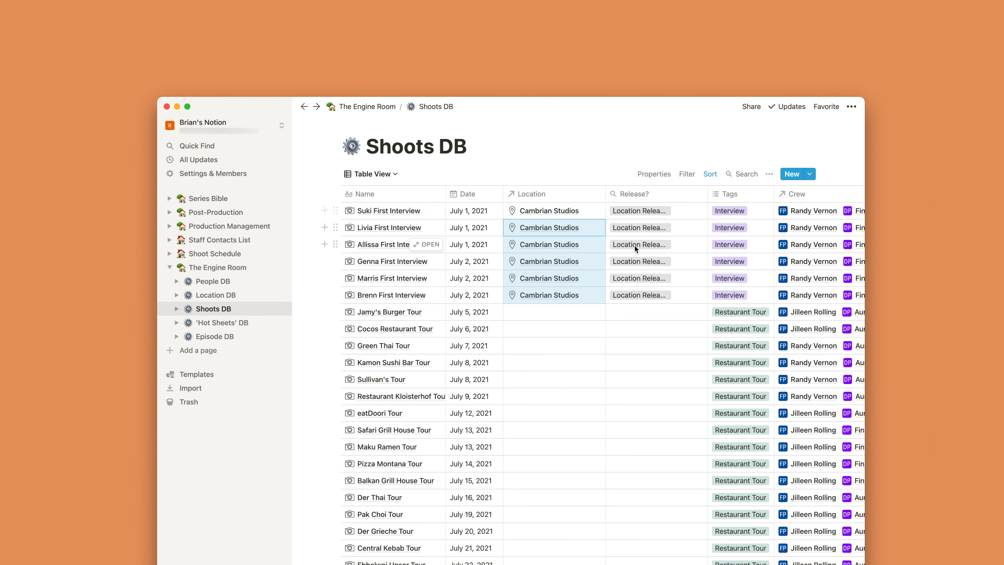
Fill the Location of the five second-interview shoots on July 26 and 27 with Cambrian Studios.
scroll(632, 277, "down", 5)
left_click_drag(537, 427, 539, 489)
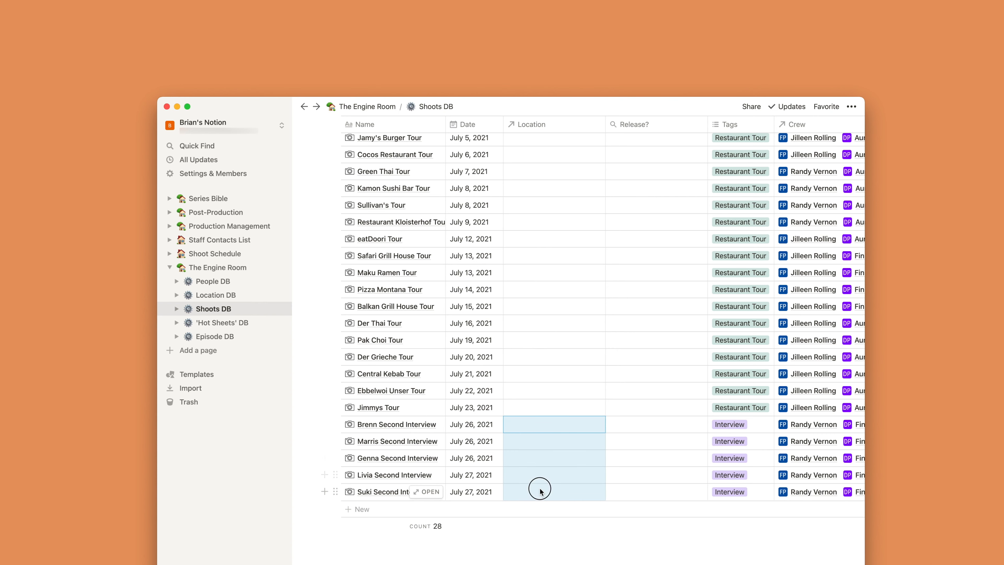
key("super+v")
Link Jamy's Burger Tour to the Jamy's Burger location and Cocos Restaurant Tour to Cocos Restaurant.
scroll(306, 245, "up", 5)
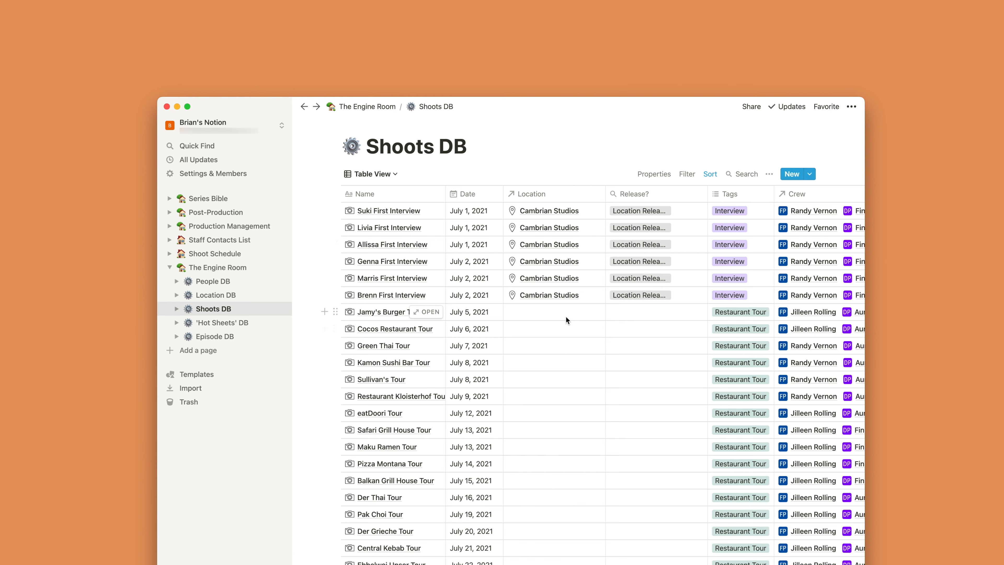
left_click(548, 315)
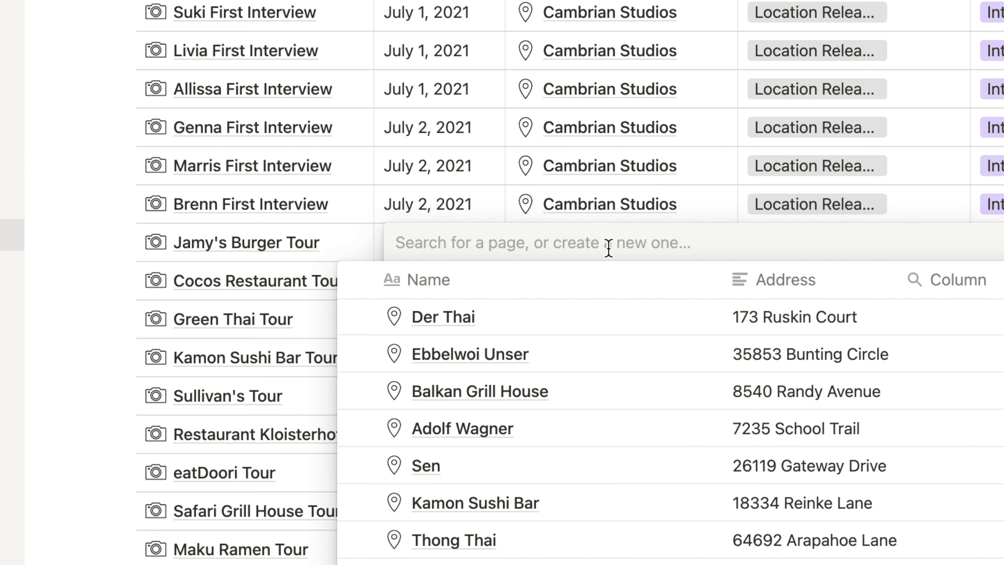
type("Jam")
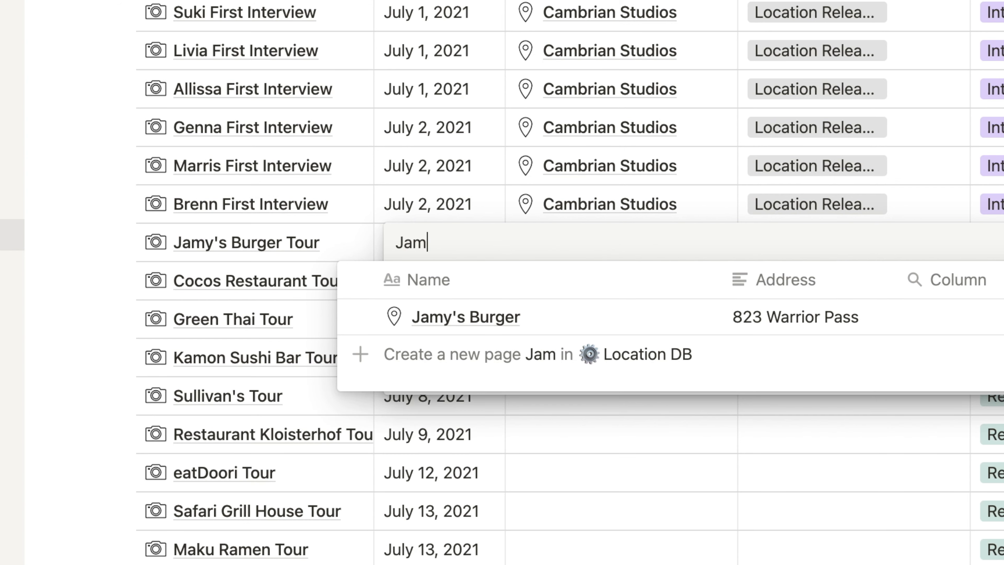
key("Down")
key("Return")
key("Escape")
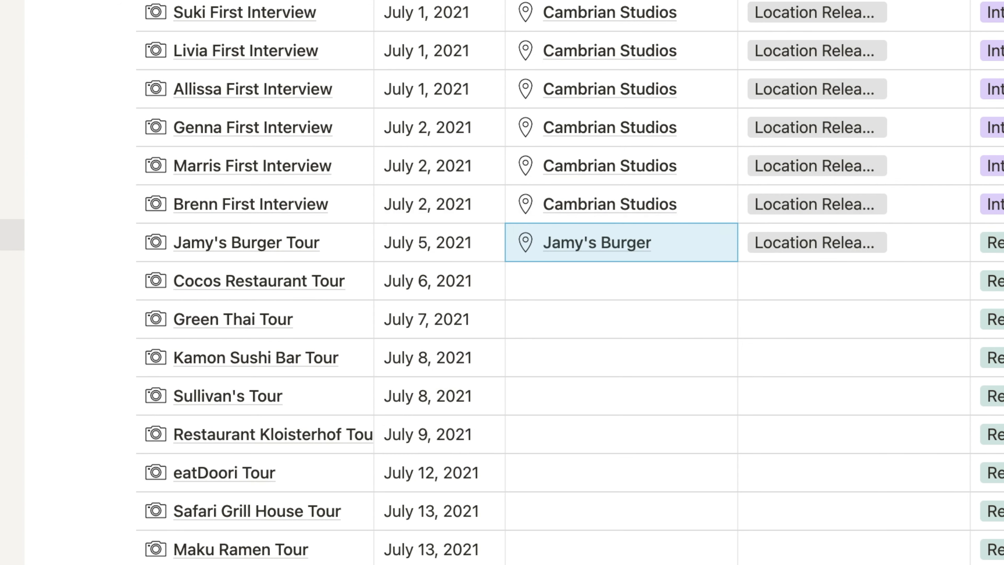
key("Down")
type("oc")
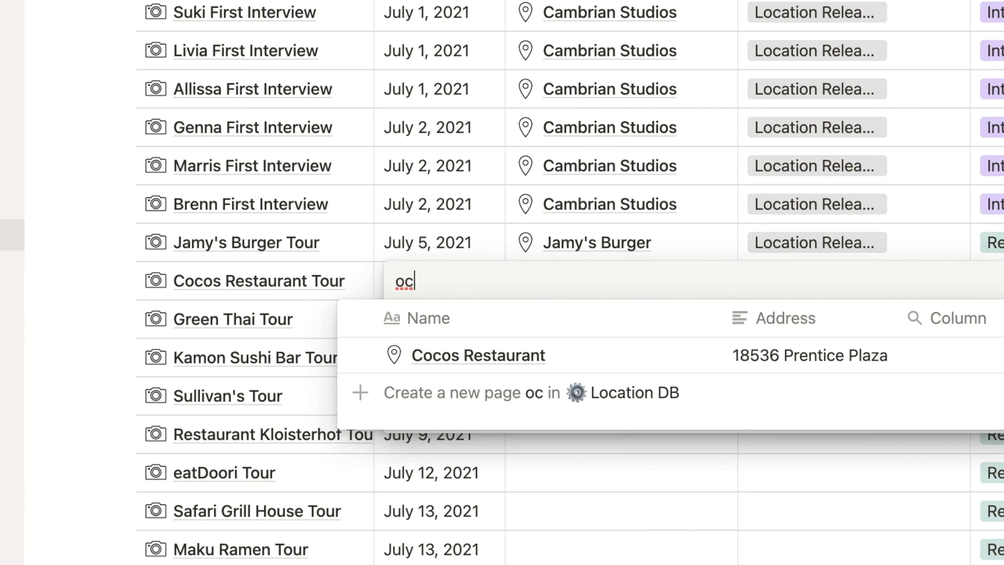
key("Down")
key("Return")
key("Escape")
Link Green Thai Tour to the Green Thai location and Kamon Sushi Bar Tour to Kamon Sushi Bar.
key("Down")
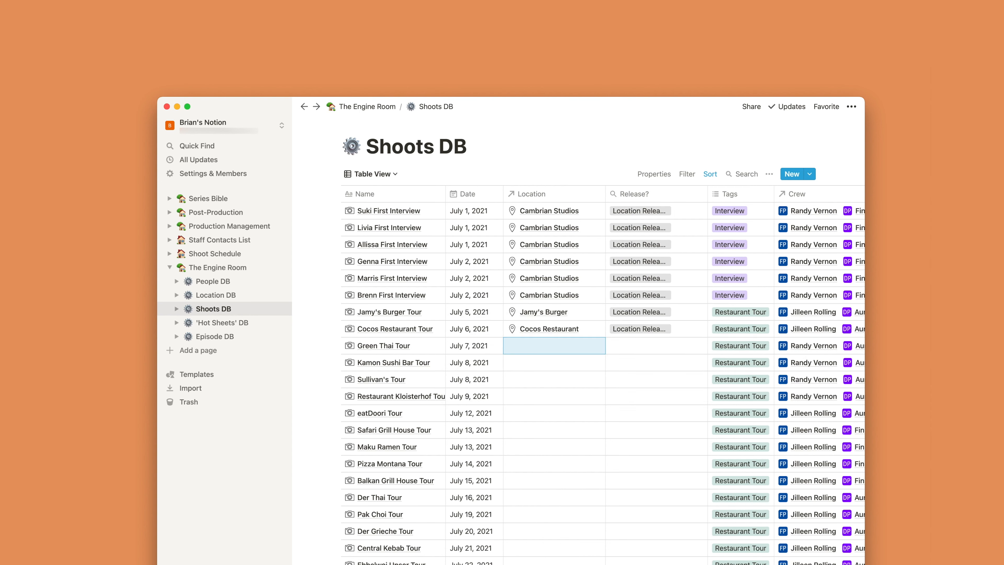
type("gre")
key("Down")
key("Return")
key("Escape")
key("Down")
type("kam")
key("Down")
key("Return")
key("Escape")
Link Sullivan's Tour to the Sullivans location and Restaurant Kloisterhof Tour to Restaurant Kloisterhof.
key("Down")
type("sul")
key("Down")
key("Return")
key("Escape")
key("Down")
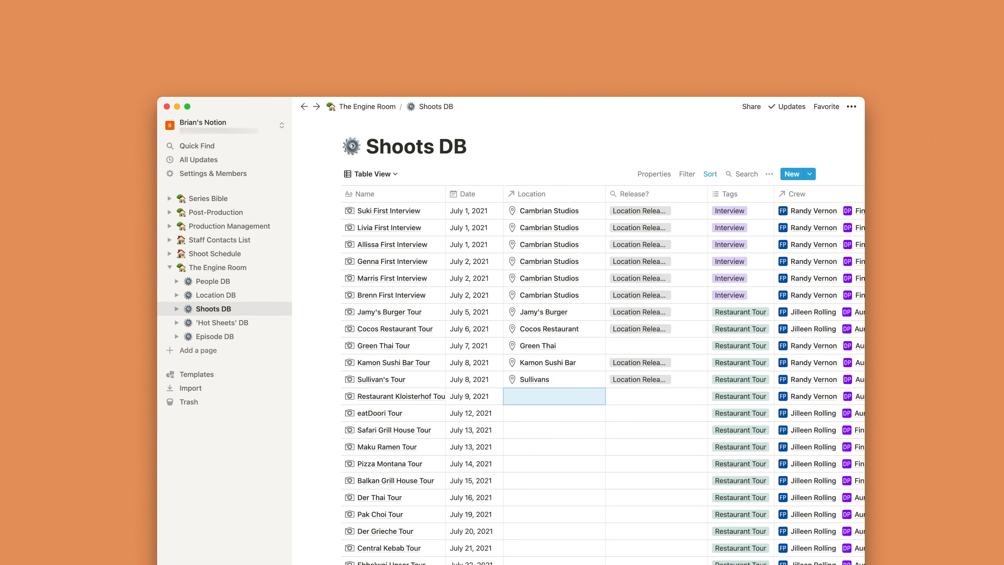
type("klo")
key("Down")
key("Return")
key("Escape")
Link eatDoori Tour to the eatDoori location and Safari Grill House Tour to Safari Grill House.
key("Down")
type("eat")
key("Down")
key("Return")
key("Escape")
key("Down")
type("saf")
key("Down")
key("Return")
key("Escape")
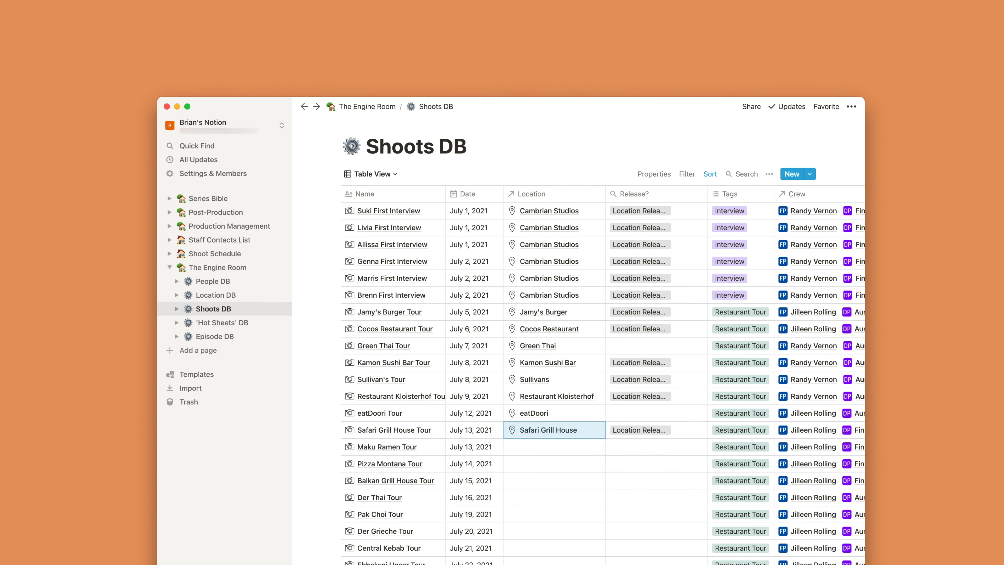
Link Maku Ramen Tour to the Muku Ramen location.
key("Down")
type("mak")
key("BackSpace")
key("BackSpace")
type("uk")
key("Down")
key("Return")
key("Escape")
Link Pizza Montana Tour to the Pizza Montana location and Balkan Grill House Tour to Balkan Grill House.
key("Down")
key("Return")
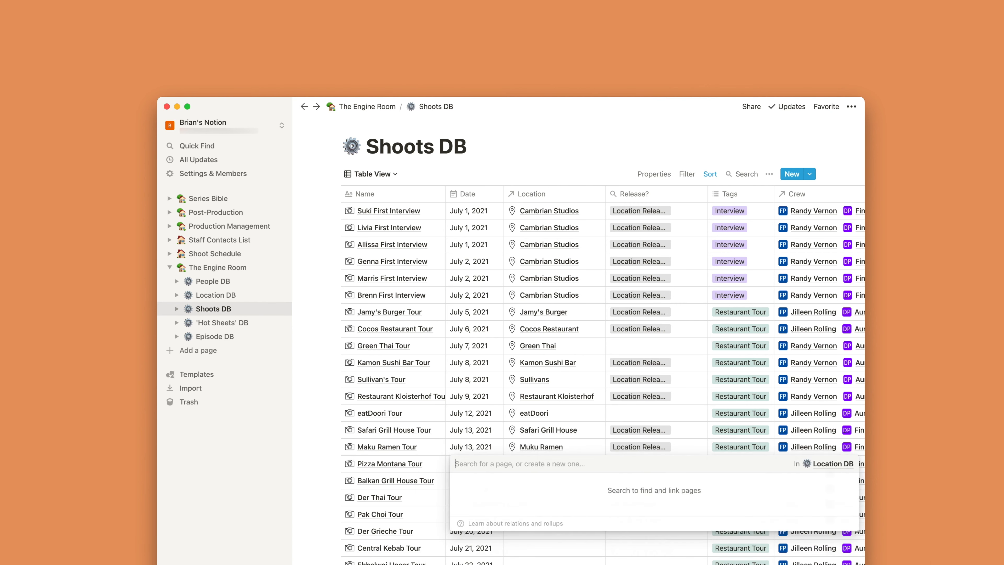
type("piz")
key("Down")
key("Return")
key("Escape")
key("Down")
key("Return")
type("bal")
key("Down")
key("Return")
key("Escape")
Link Der Thai Tour to the Der Thai location and Pak Choi Tour to Pak Choi.
key("Down")
key("Return")
type("der")
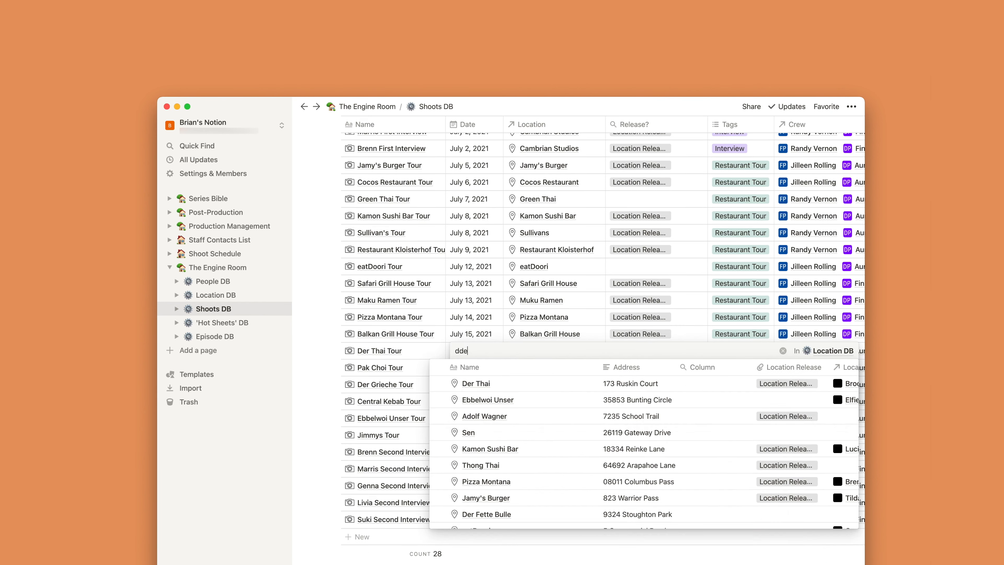
key("Down")
key("Return")
key("Escape")
key("Down")
key("Return")
type("pak")
key("Down")
key("Return")
key("Escape")
Link Der Grieche Tour to the Der Grieche location and Central Kebab Tour to Central Kebab.
key("Down")
key("Return")
type("gri")
key("Down")
key("Return")
key("Escape")
key("Down")
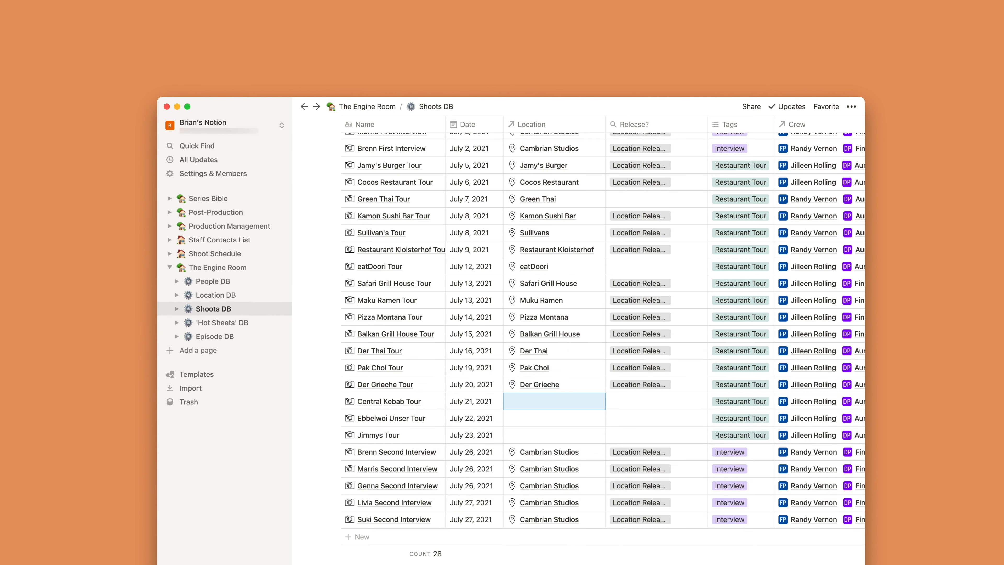
key("Return")
type("cen")
key("Down")
key("Return")
key("Escape")
Link Ebbelwoi Unser Tour to the Ebbelwoi Unser location and Jimmys Tour to Jimmys.
key("Down")
key("Return")
type("ebb")
key("Down")
key("Return")
key("Escape")
key("Down")
key("Return")
type("jimm")
key("Down")
key("Return")
key("Escape")
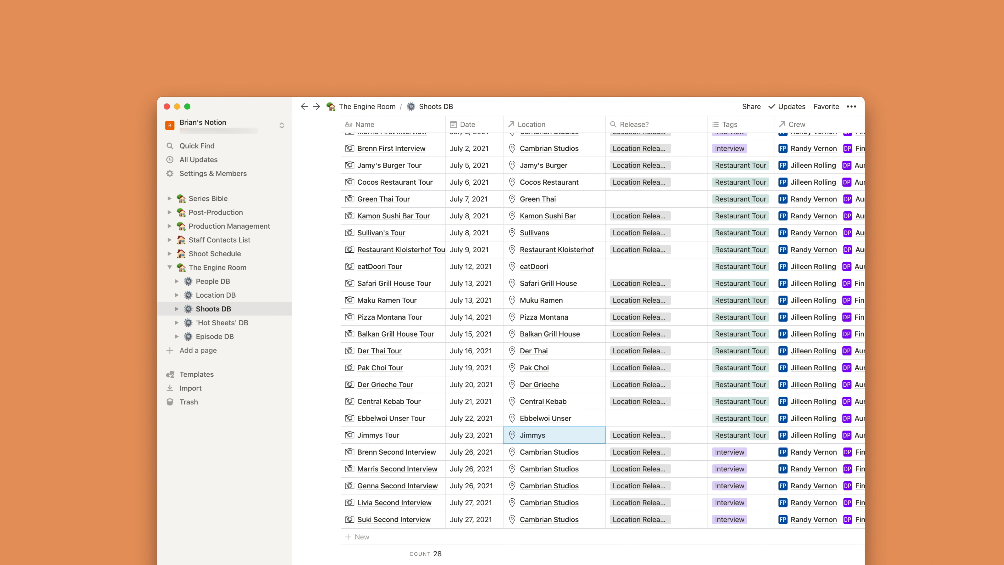
left_click(319, 324)
scroll(526, 298, "up", 5)
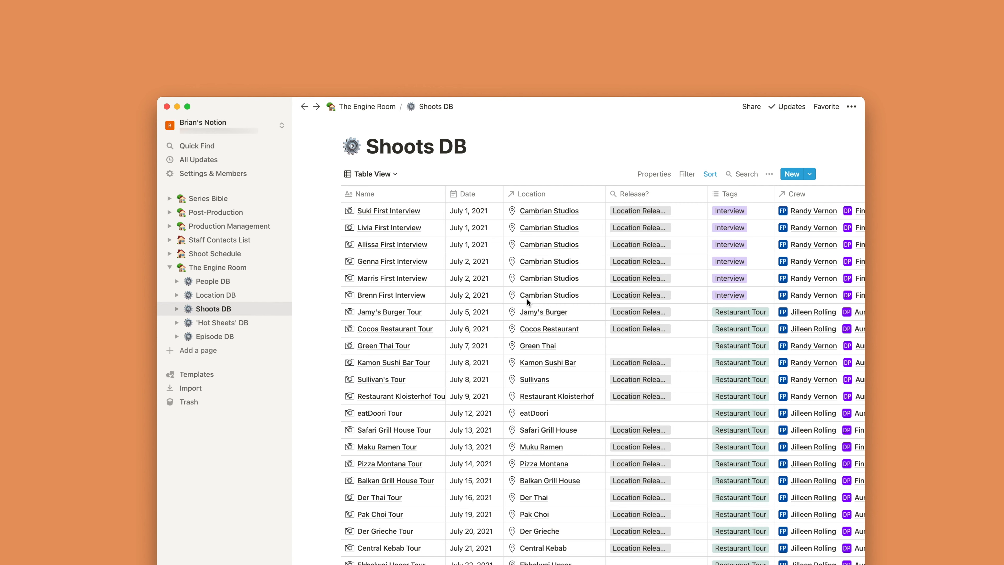
Show the "Release?" property on the Shoot Calendar cards of the Shoot Schedule page.
left_click(237, 255)
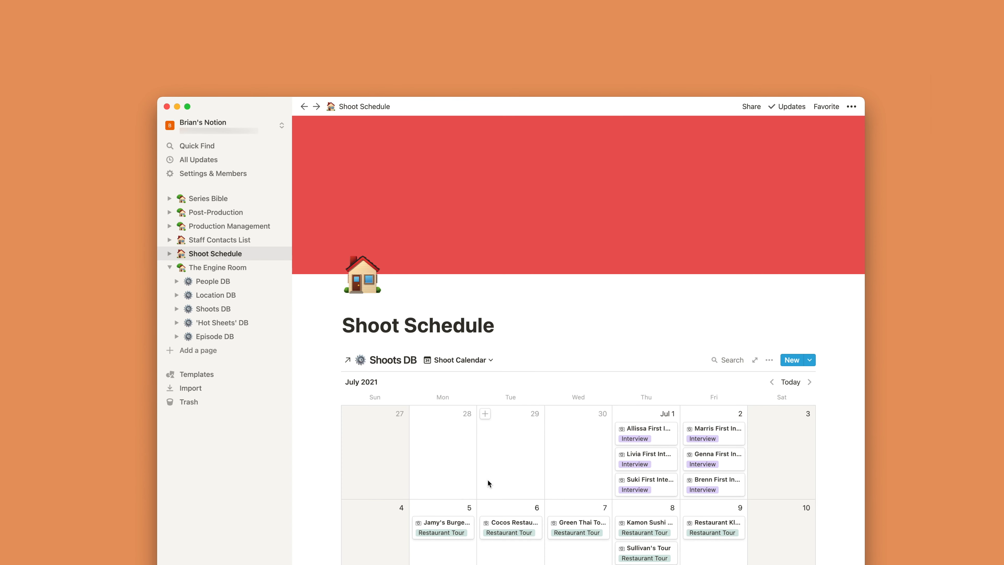
left_click(770, 362)
left_click(764, 431)
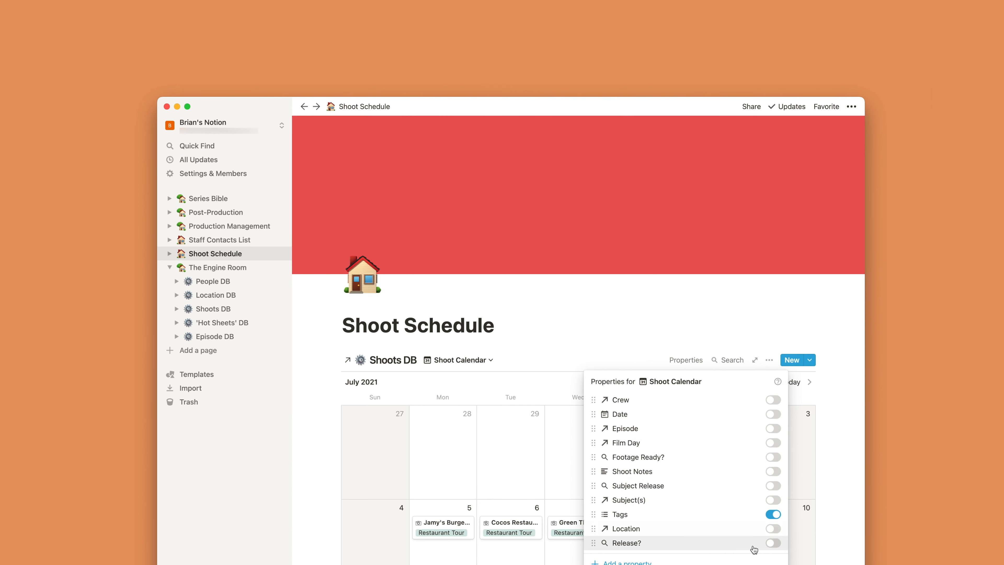
left_click(773, 542)
left_click(517, 451)
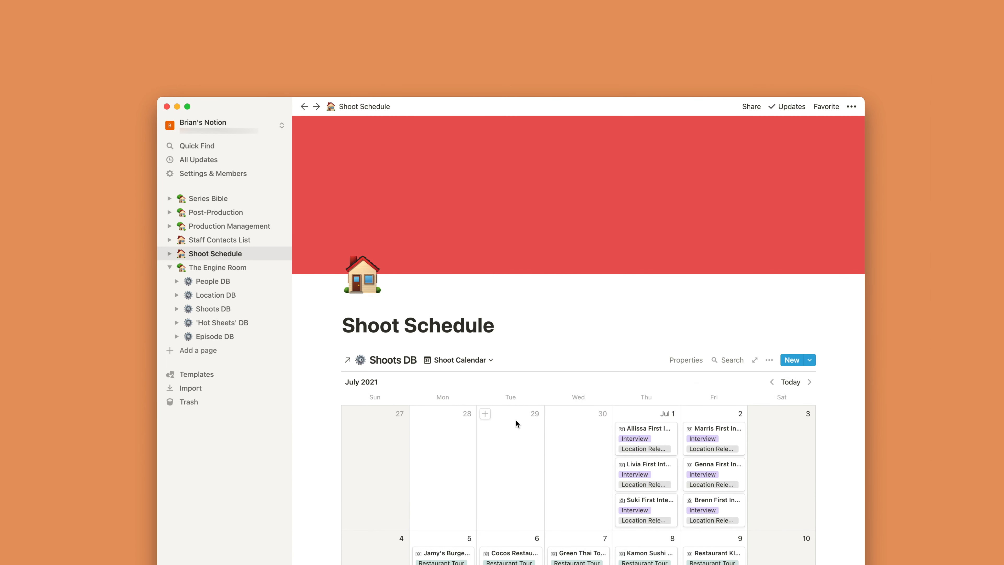
Open the Central Kebab Tour shoot from the calendar and view its linked Central Kebab location page.
scroll(516, 420, "down", 5)
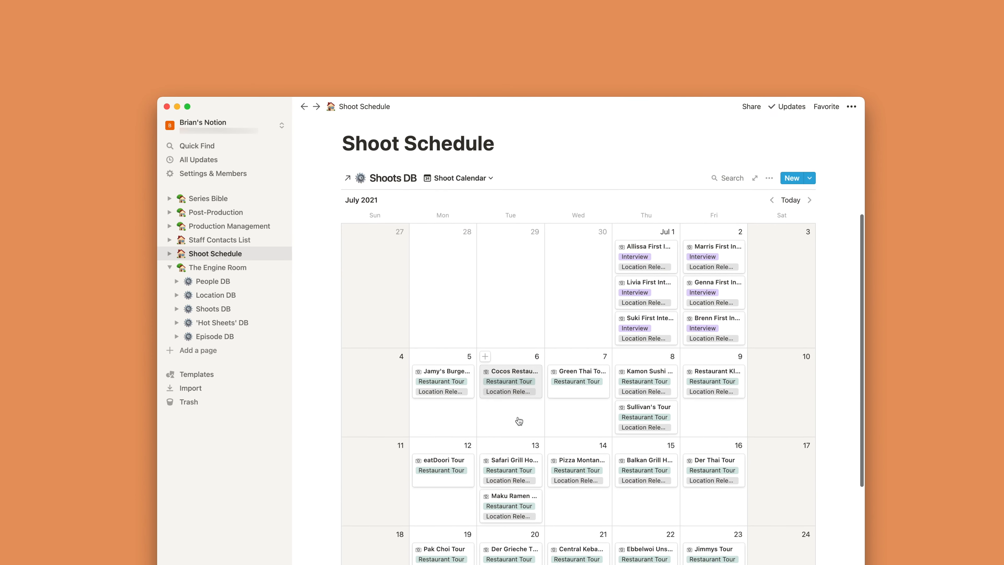
scroll(518, 420, "down", 1)
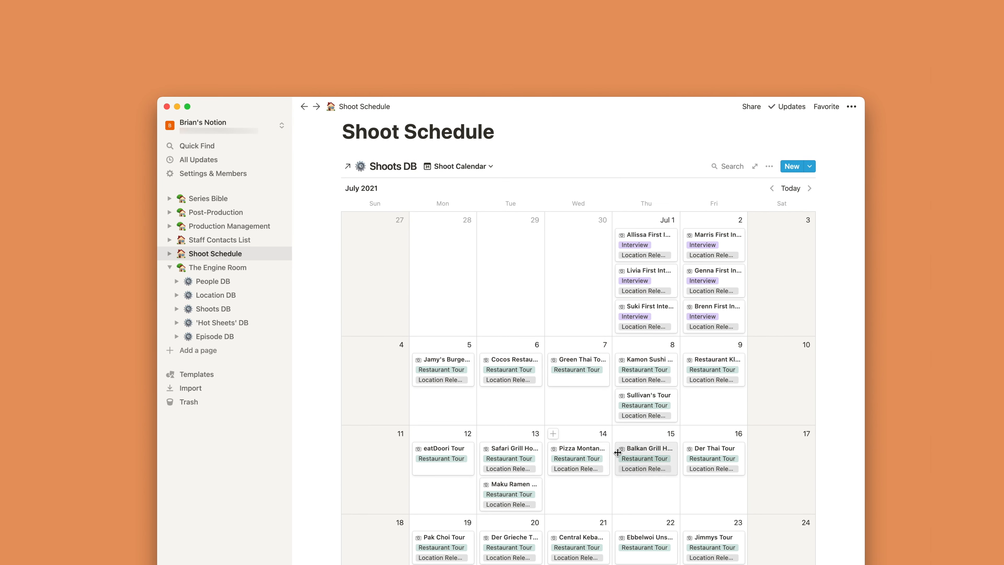
scroll(410, 427, "down", 1)
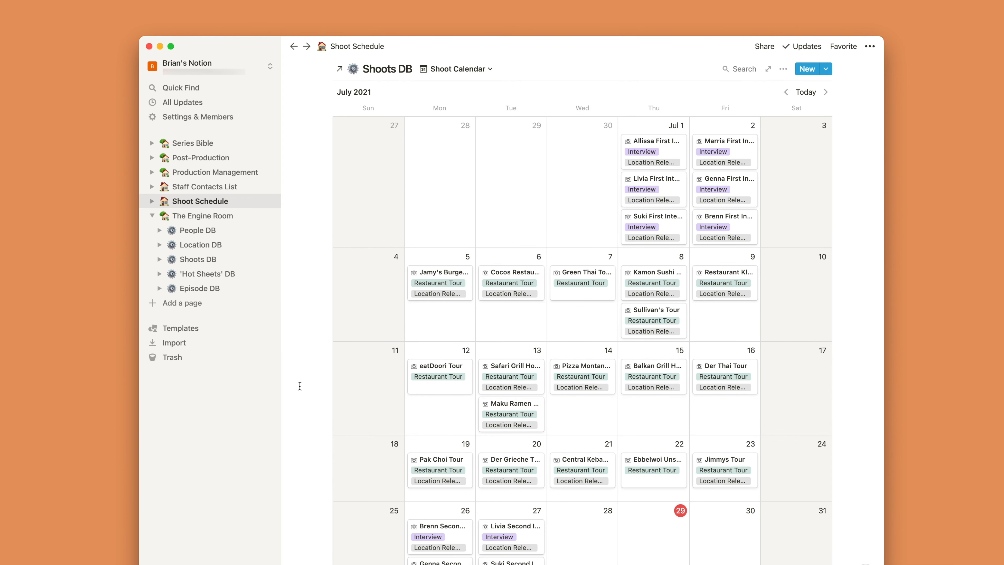
left_click(583, 470)
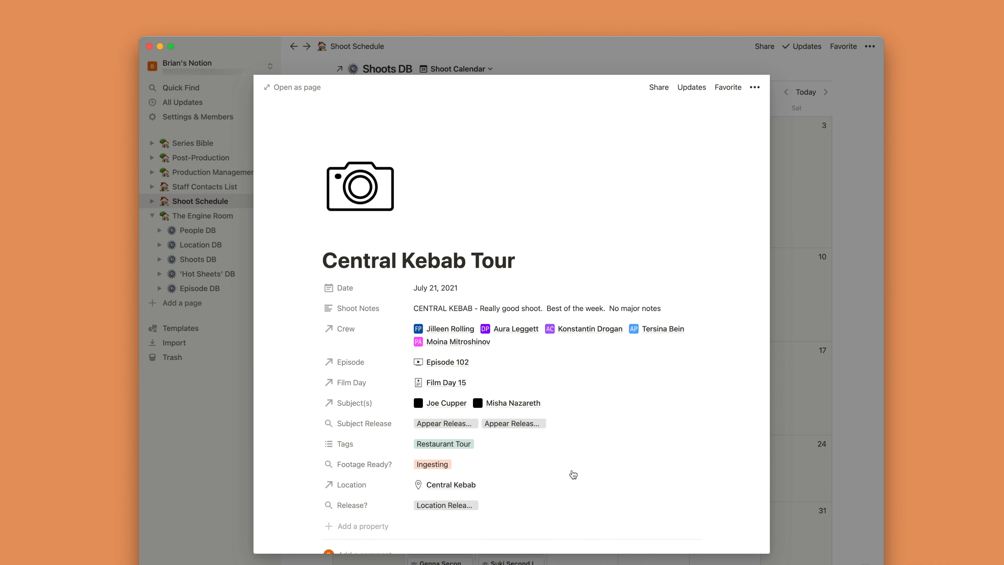
left_click(476, 484)
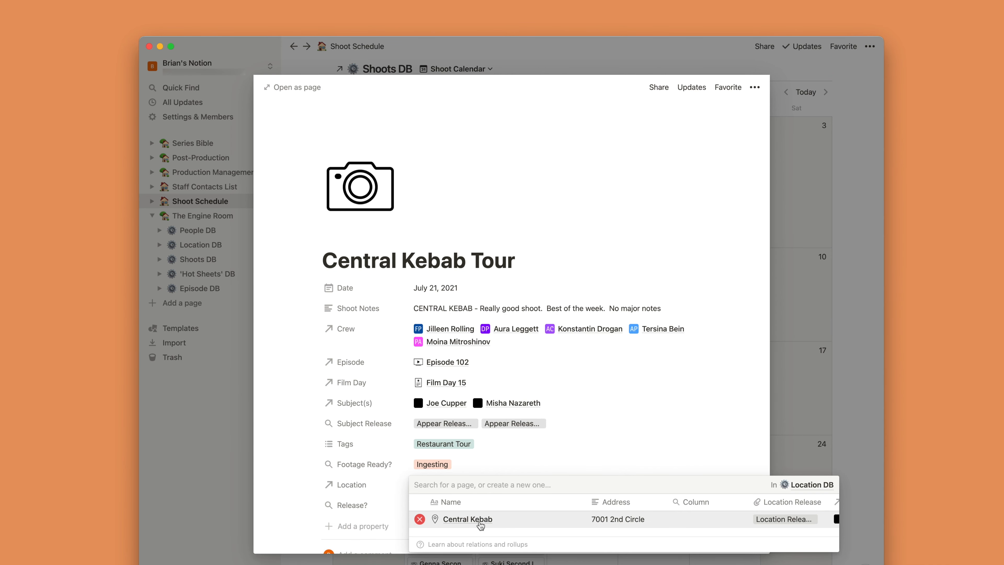
left_click(467, 519)
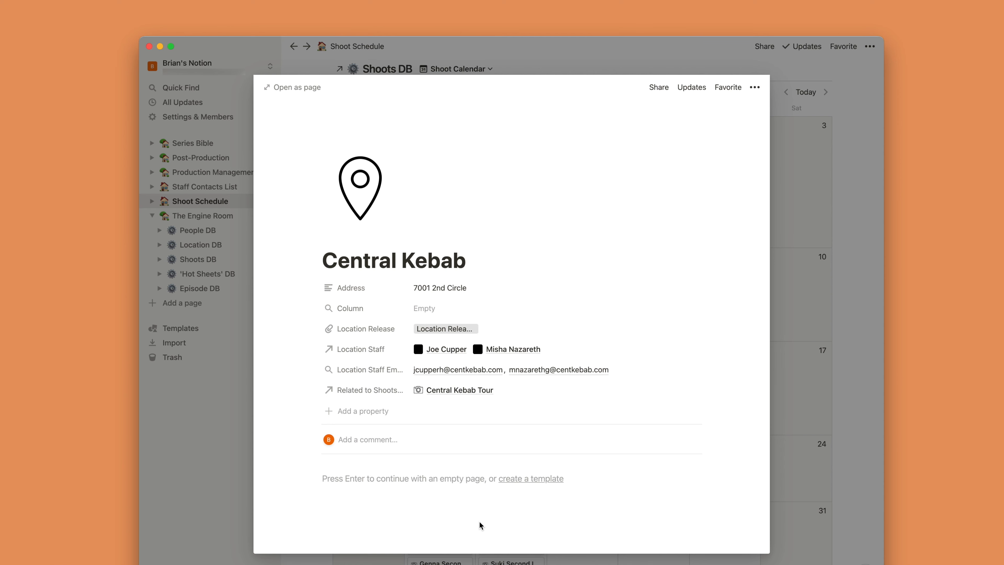
View the Location Release file attached to the Central Kebab location.
left_click(438, 325)
left_click(438, 332)
left_click(440, 330)
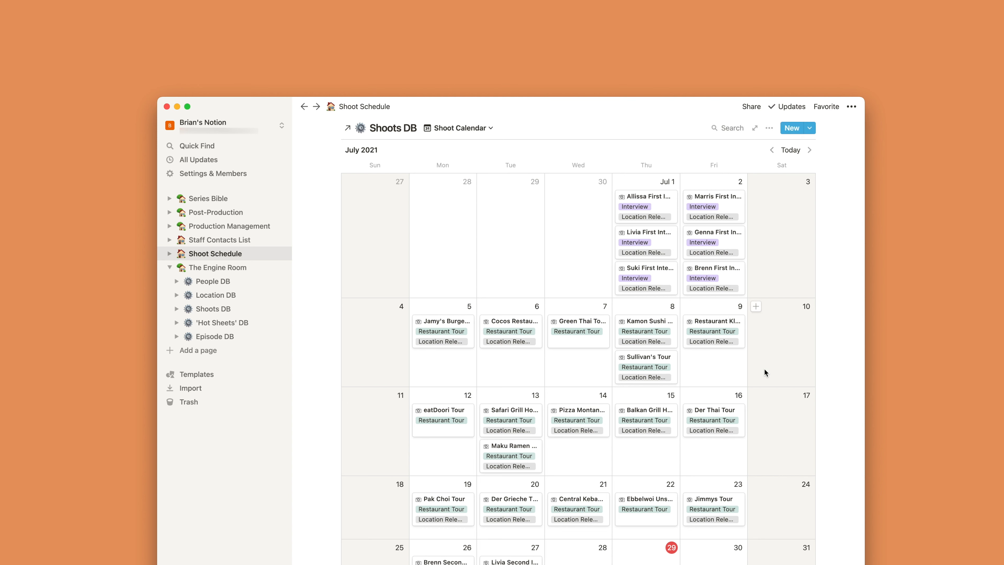
left_click(713, 513)
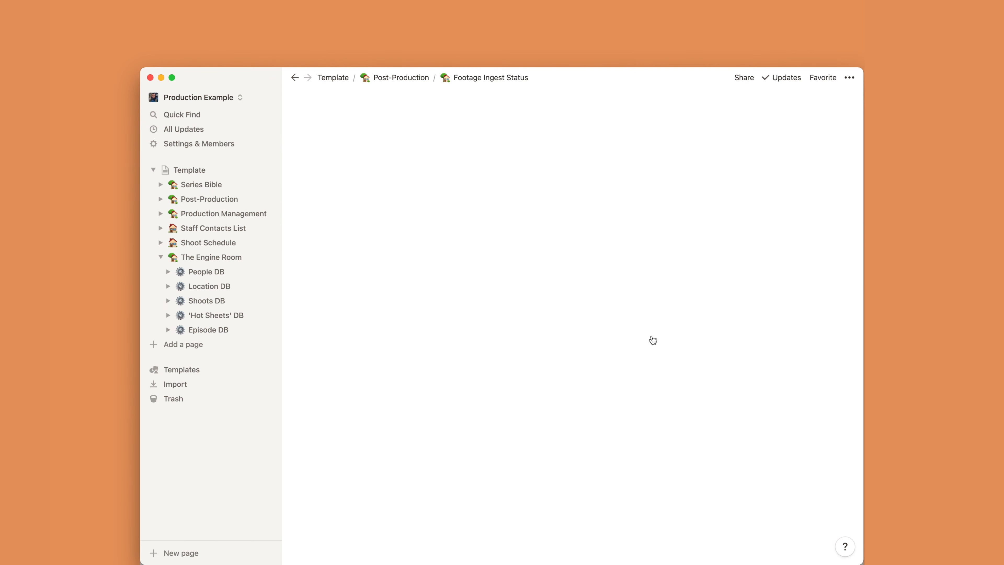
Review the film day cards in every media status column of the 'Hot Sheets' DB board on the Footage Ingest Status page.
scroll(622, 338, "down", 5)
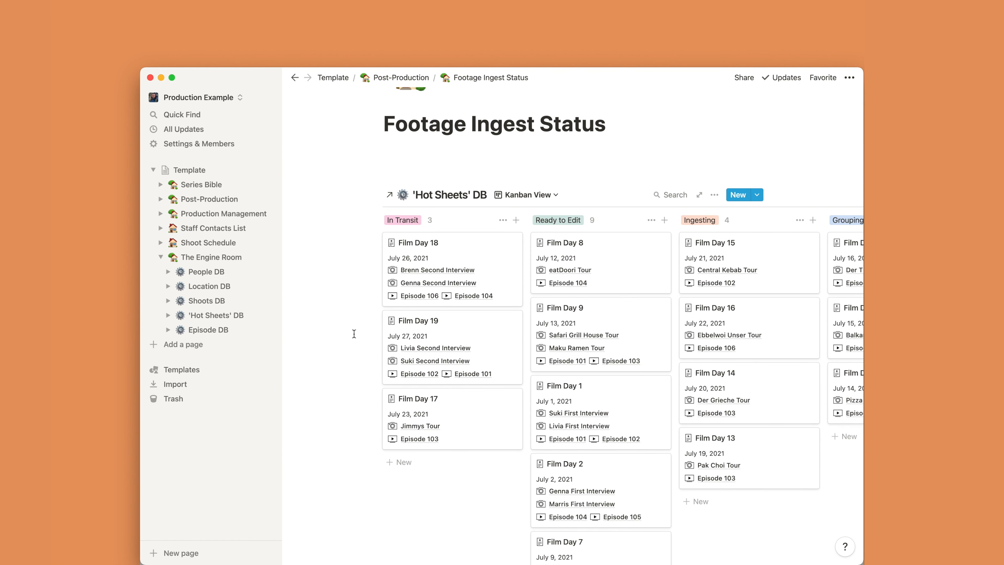
scroll(354, 334, "up", 3)
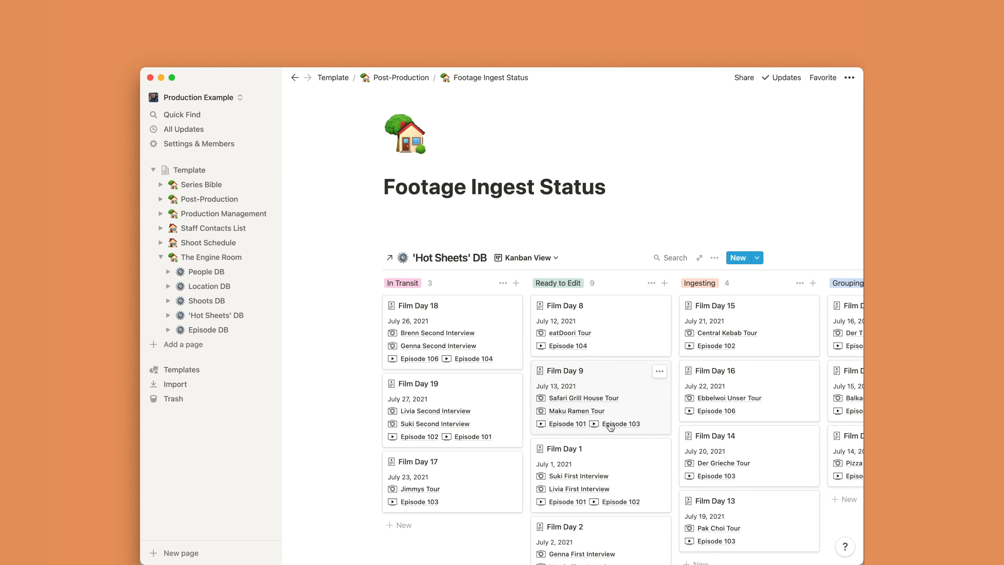
scroll(611, 427, "right", 4)
scroll(610, 425, "right", 3)
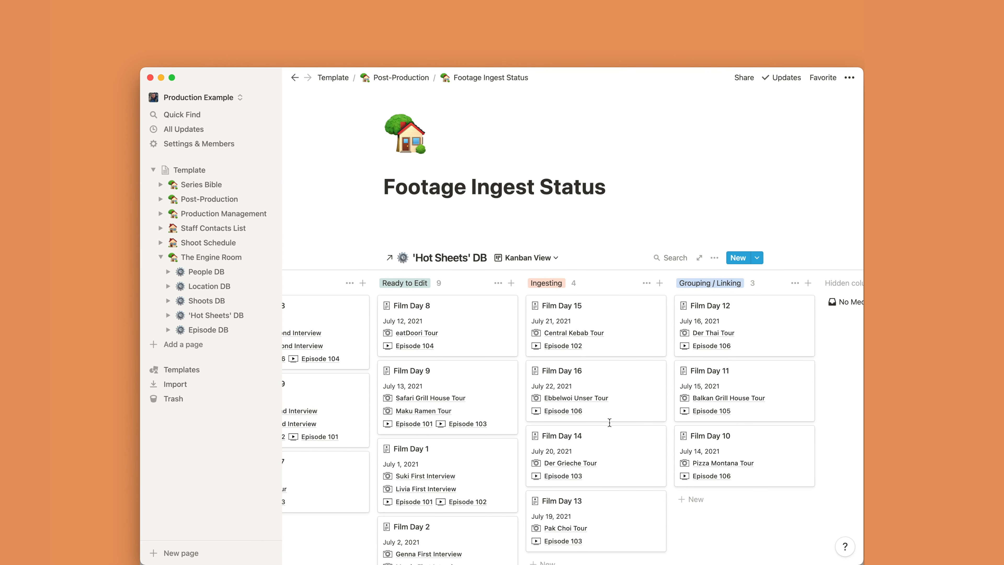
scroll(609, 422, "left", 7)
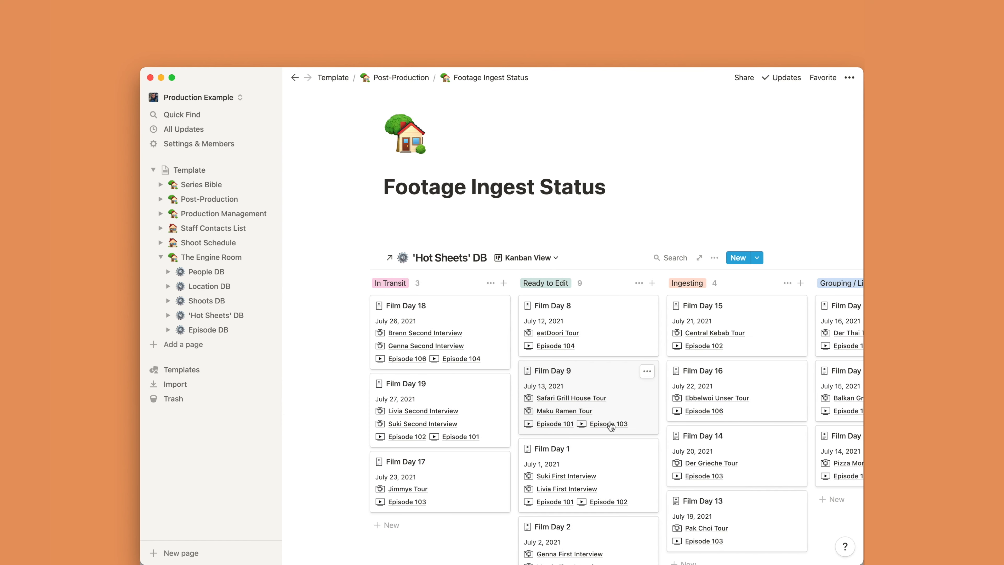
View the Film Day 18 hot sheet and open the second interview shoot in its linked Shoots DB gallery.
left_click(446, 333)
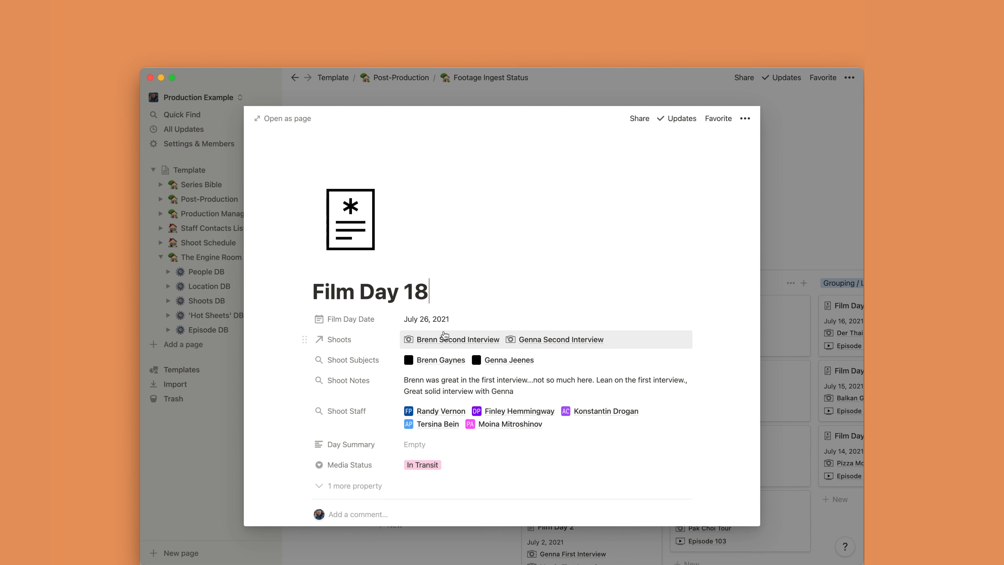
scroll(464, 341, "down", 6)
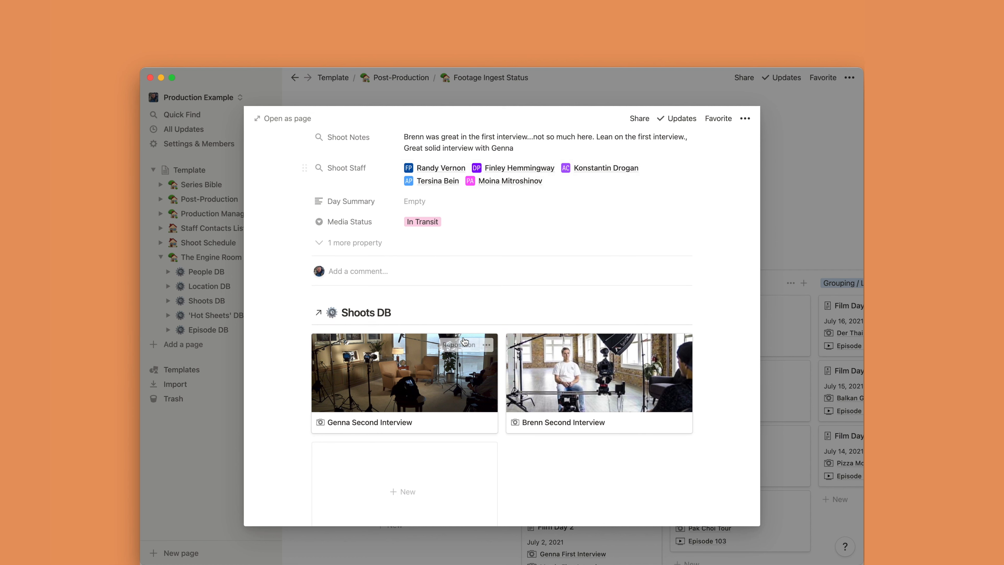
left_click(571, 402)
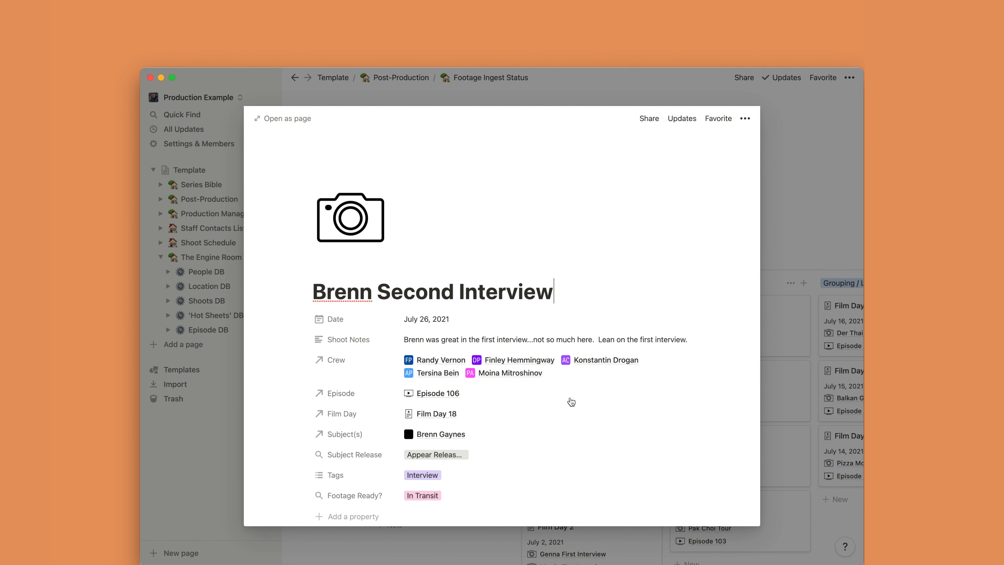